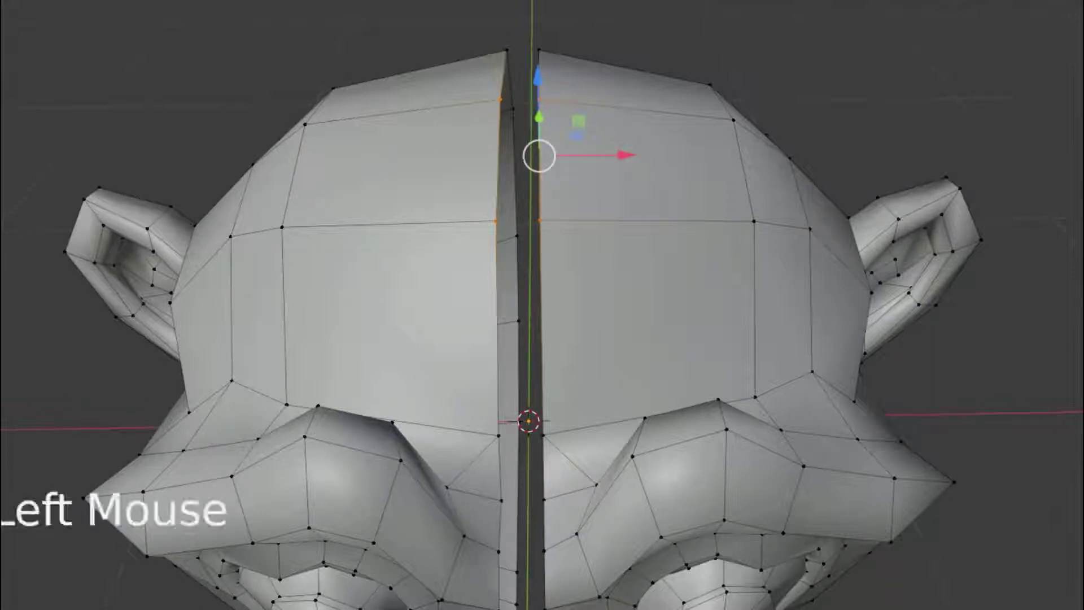
- Pull the demo head's seam vertices apart along X, then undo to restore the centre line
{"action": "left_click_drag", "start_coordinate": [624, 154], "coordinate": [599, 155]}
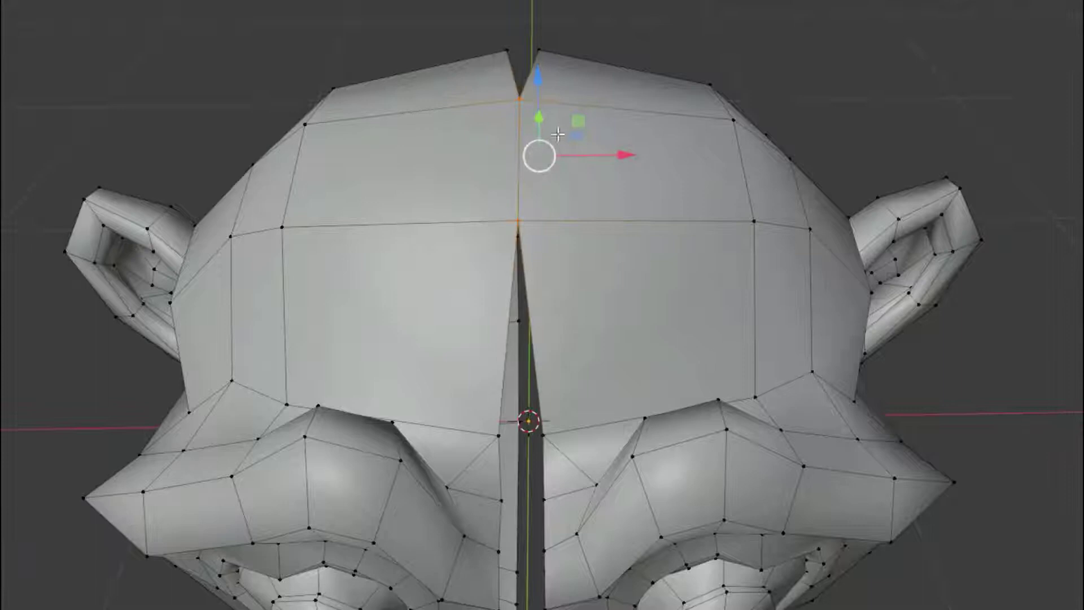
{"action": "left_click_drag", "start_coordinate": [624, 155], "coordinate": [606, 155]}
{"action": "key", "text": "ctrl+z"}
{"action": "middle_click_drag", "start_coordinate": [536, 220], "coordinate": [763, 229]}
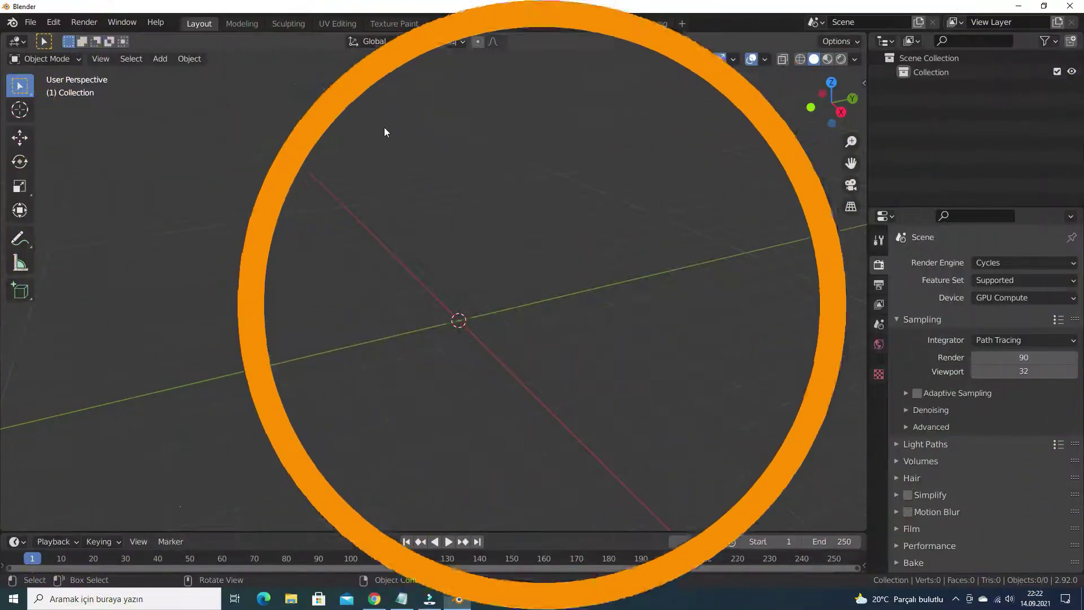
- Add a Suzanne monkey head mesh to the empty scene
{"action": "key", "text": "shift+a"}
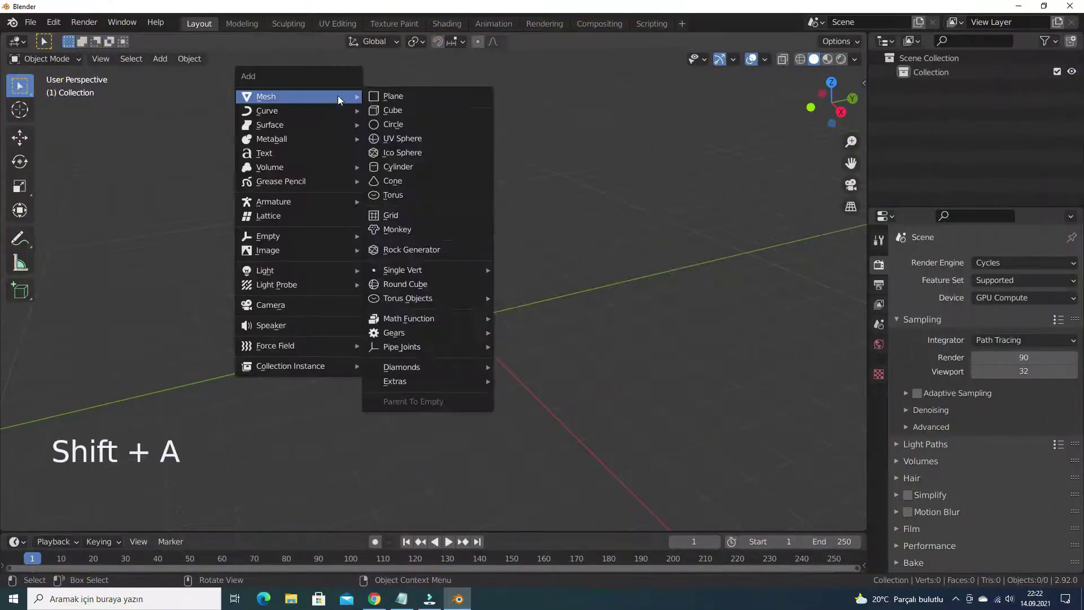
{"action": "left_click", "coordinate": [437, 240]}
{"action": "scroll", "coordinate": [473, 356], "scroll_direction": "up", "scroll_amount": 6}
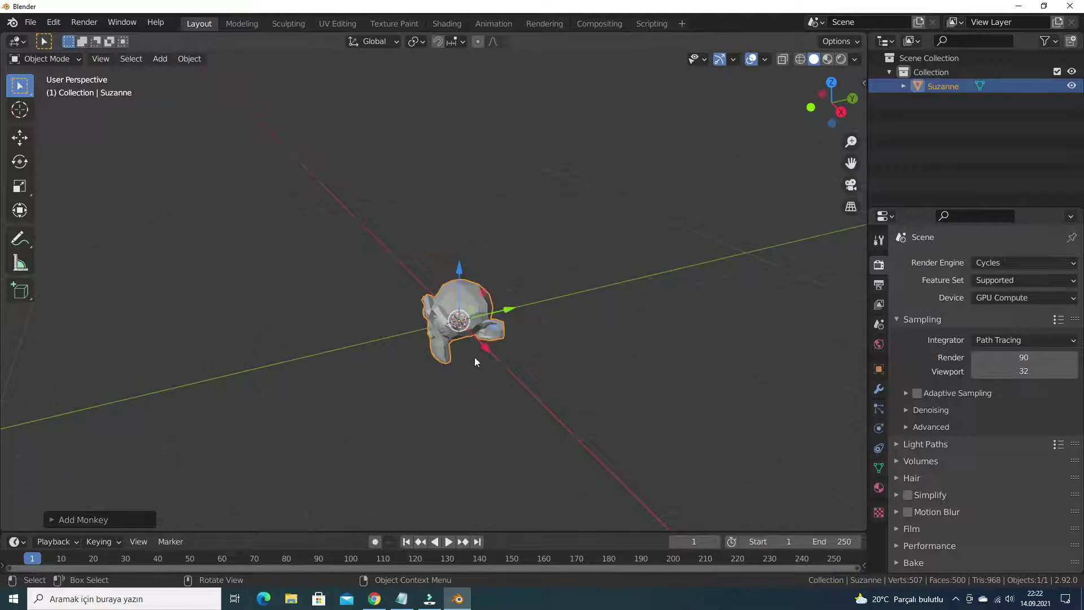
{"action": "middle_click_drag", "start_coordinate": [474, 345], "coordinate": [539, 307]}
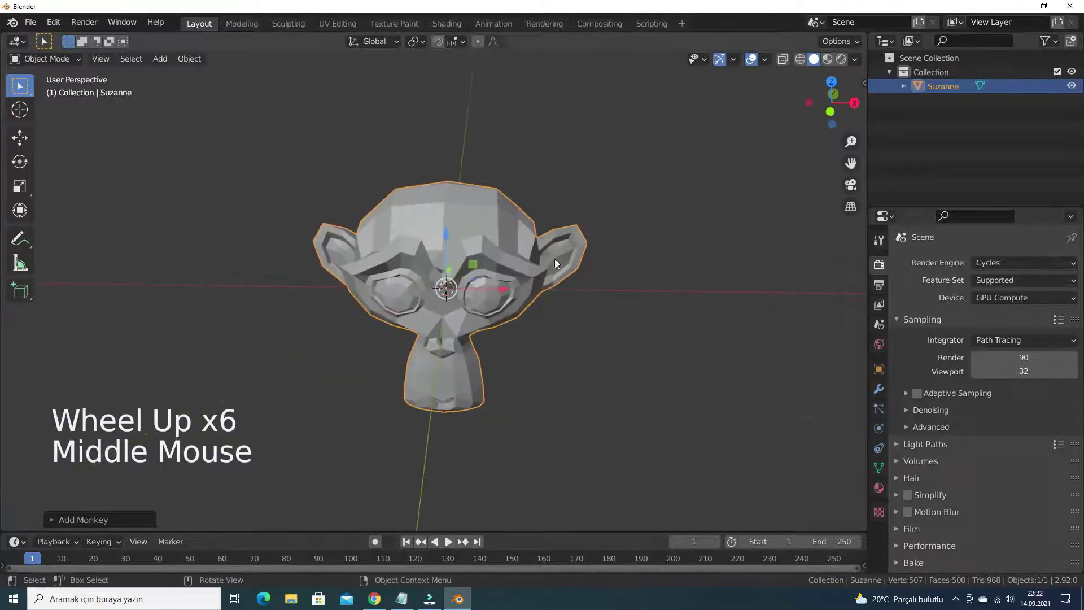
- Shade the monkey head smooth
{"action": "right_click", "coordinate": [568, 152]}
{"action": "left_click", "coordinate": [524, 154]}
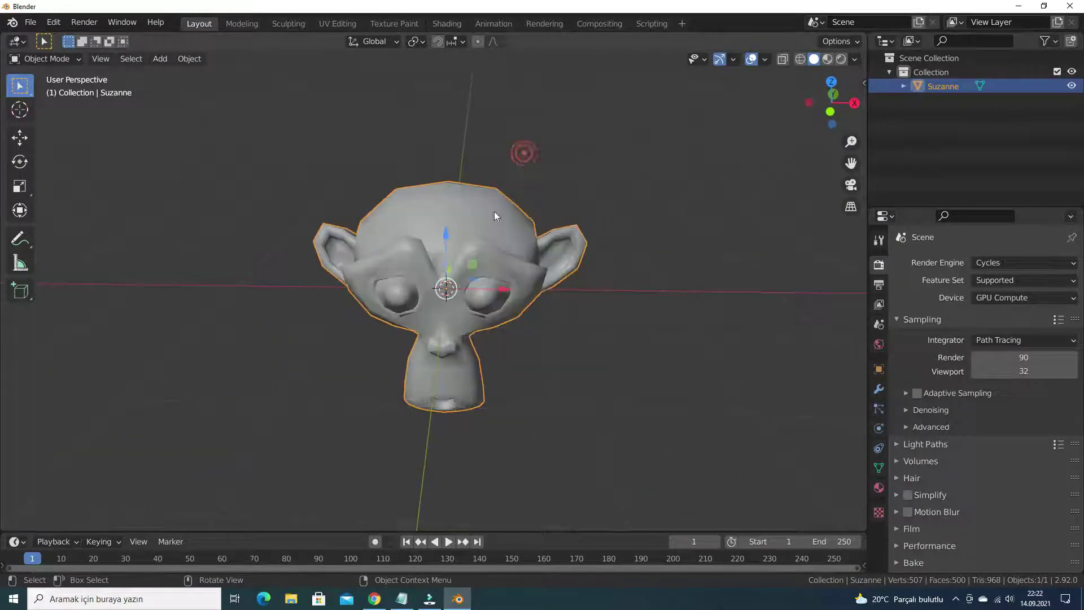
{"action": "middle_click_drag", "start_coordinate": [477, 281], "coordinate": [530, 297]}
- Enter Edit Mode and view Suzanne from the front with X-ray on
{"action": "key", "text": "Tab"}
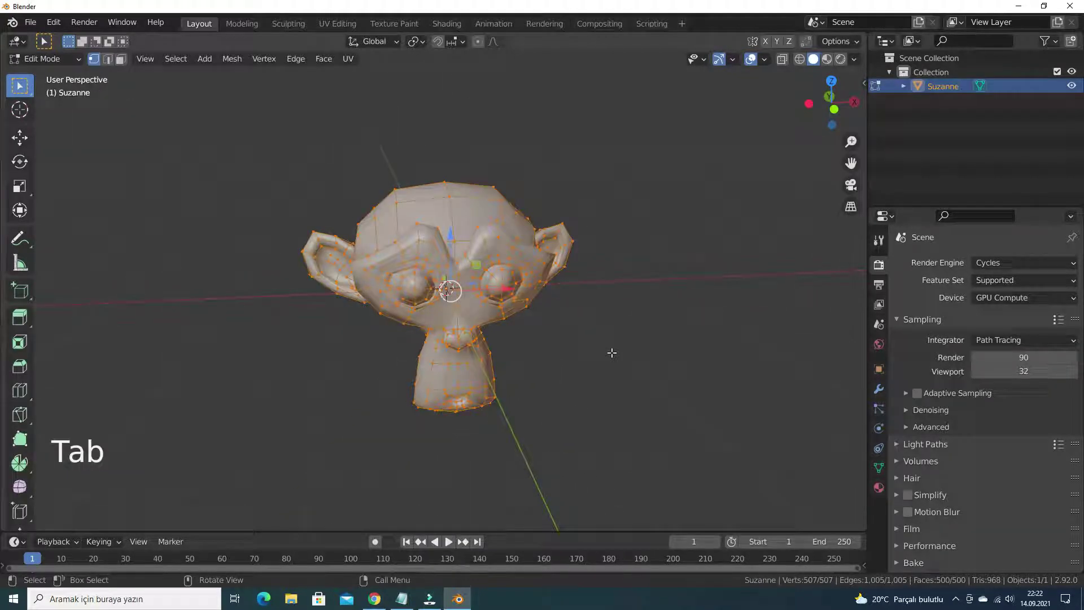
{"action": "key", "text": "KP_1"}
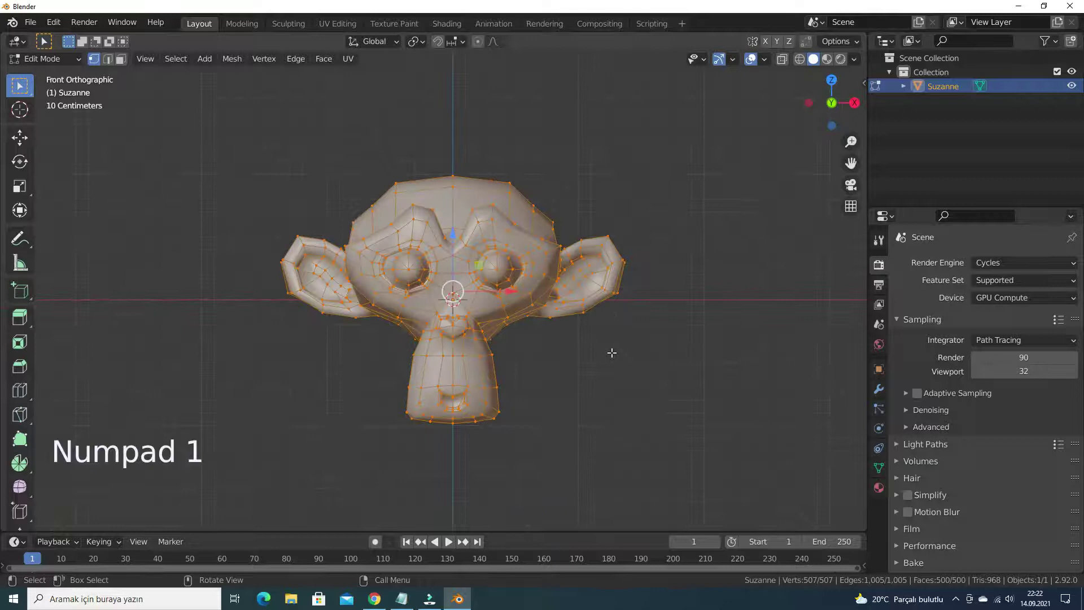
{"action": "scroll", "coordinate": [520, 315], "scroll_direction": "up", "scroll_amount": 1}
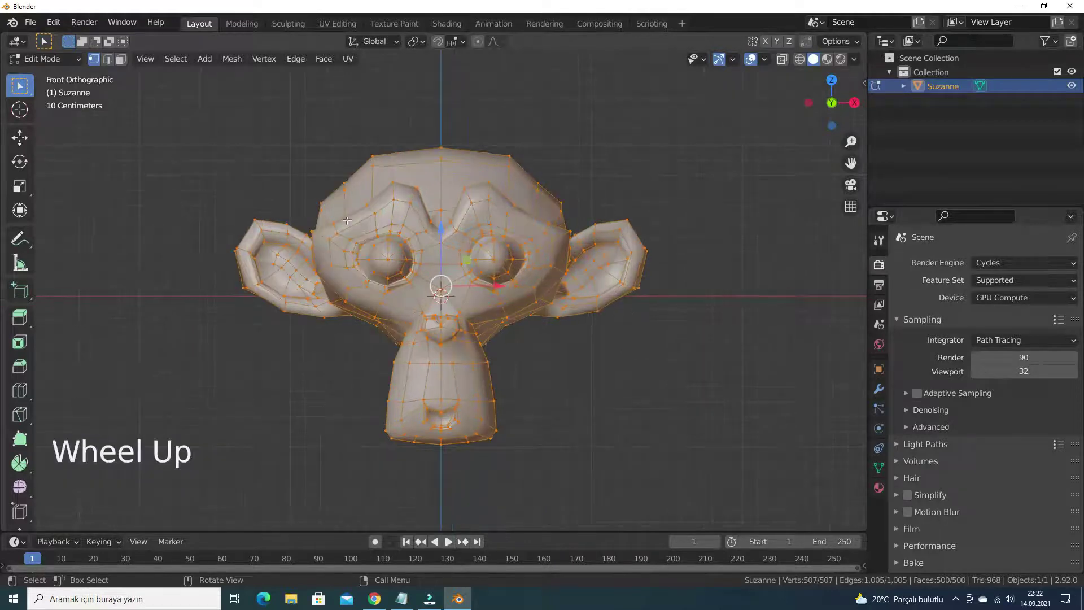
{"action": "key", "text": "alt+z"}
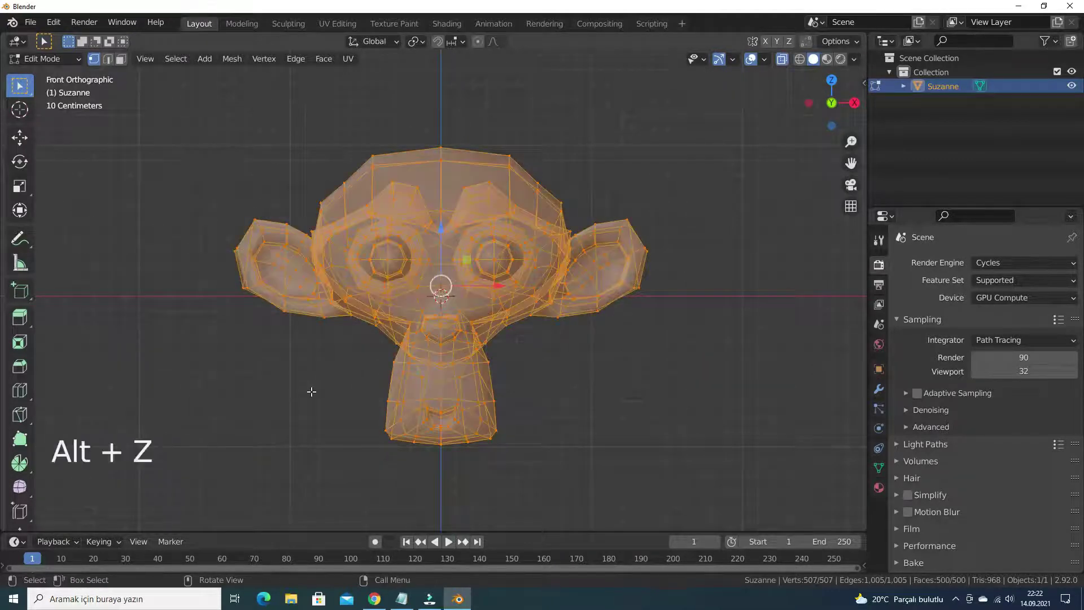
- Box-select the left half of the head and delete those vertices
{"action": "left_click", "coordinate": [246, 156]}
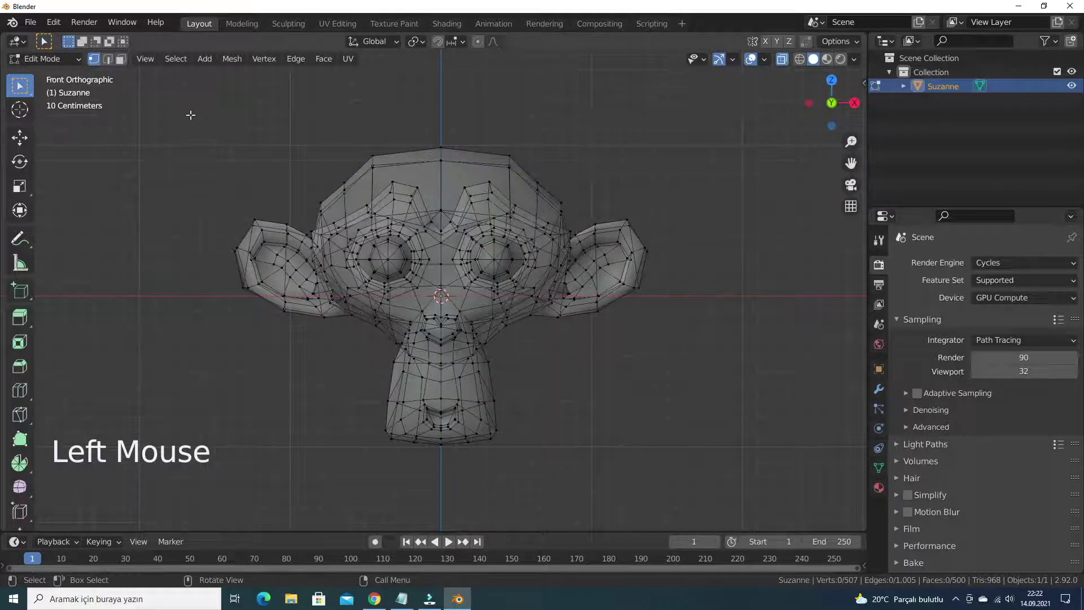
{"action": "left_click_drag", "start_coordinate": [190, 115], "coordinate": [440, 471]}
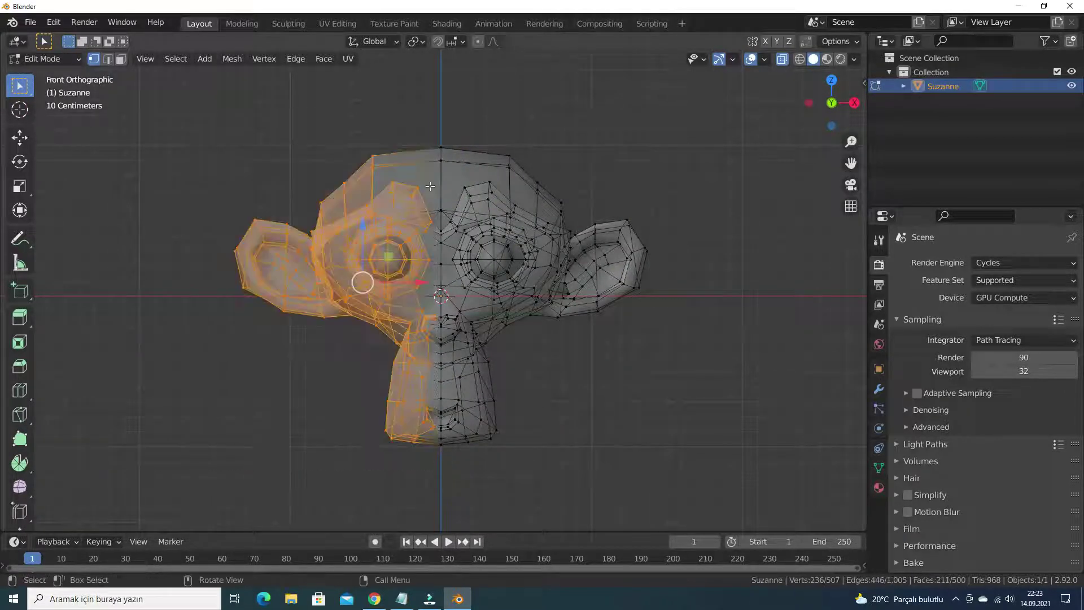
{"action": "key", "text": "x"}
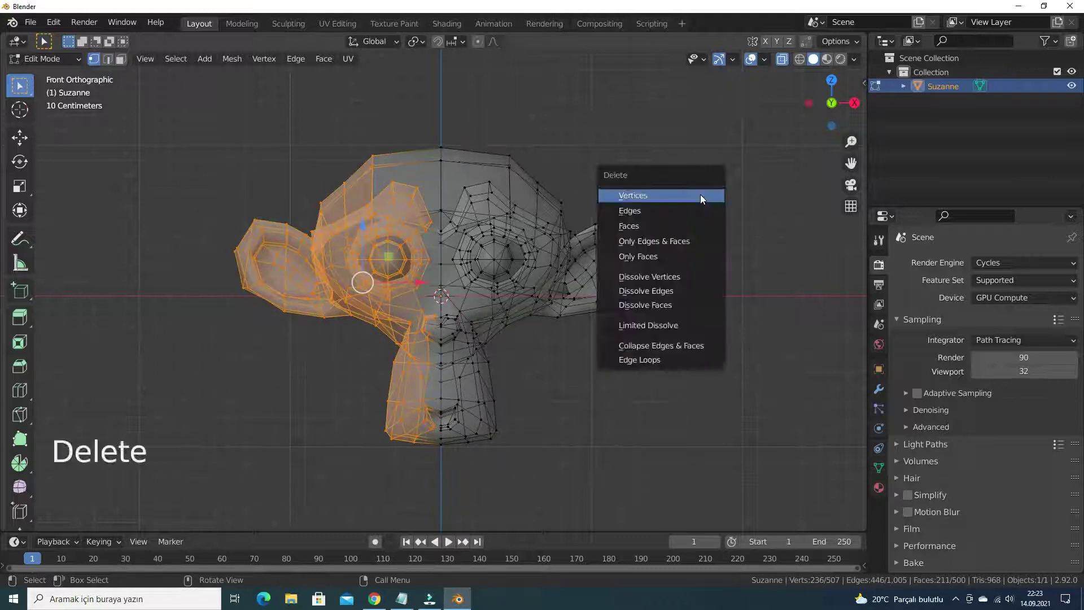
{"action": "left_click", "coordinate": [700, 195]}
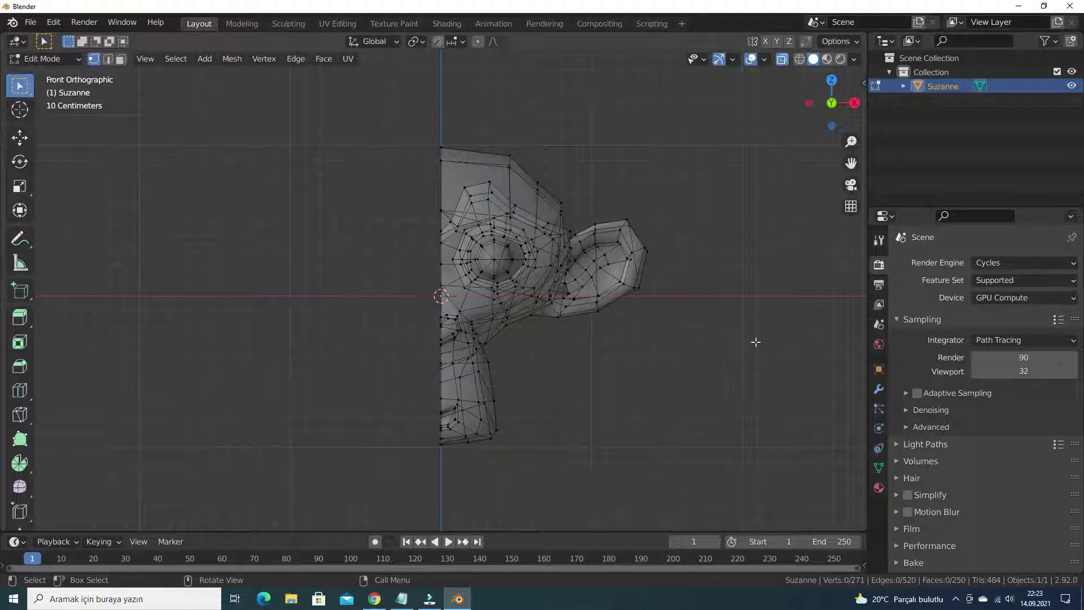
- Add an X-axis Mirror modifier to Suzanne and turn X-ray off
{"action": "left_click", "coordinate": [878, 388]}
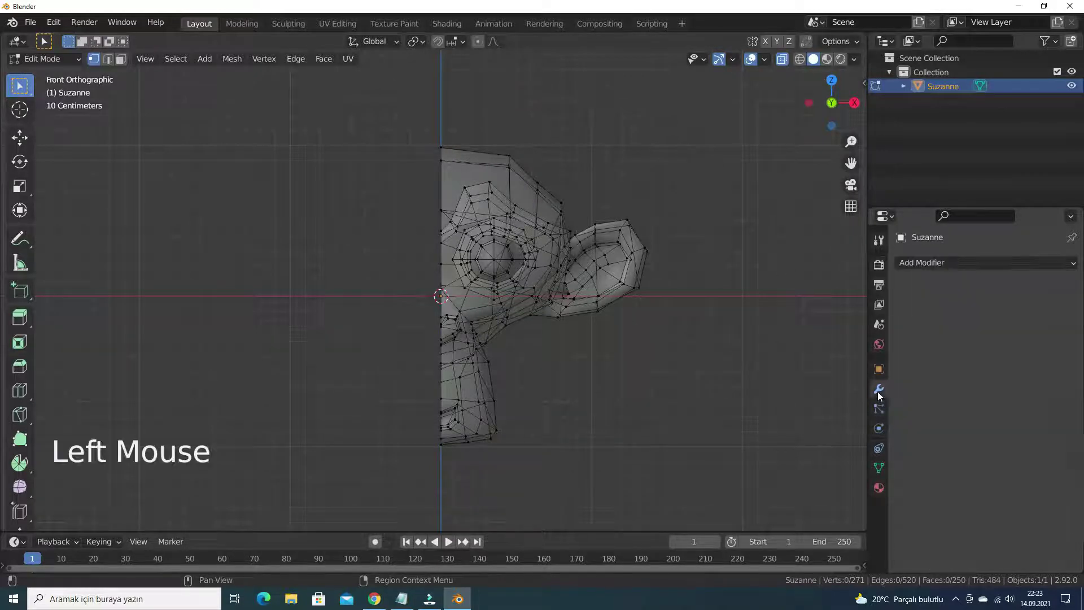
{"action": "left_click", "coordinate": [925, 265]}
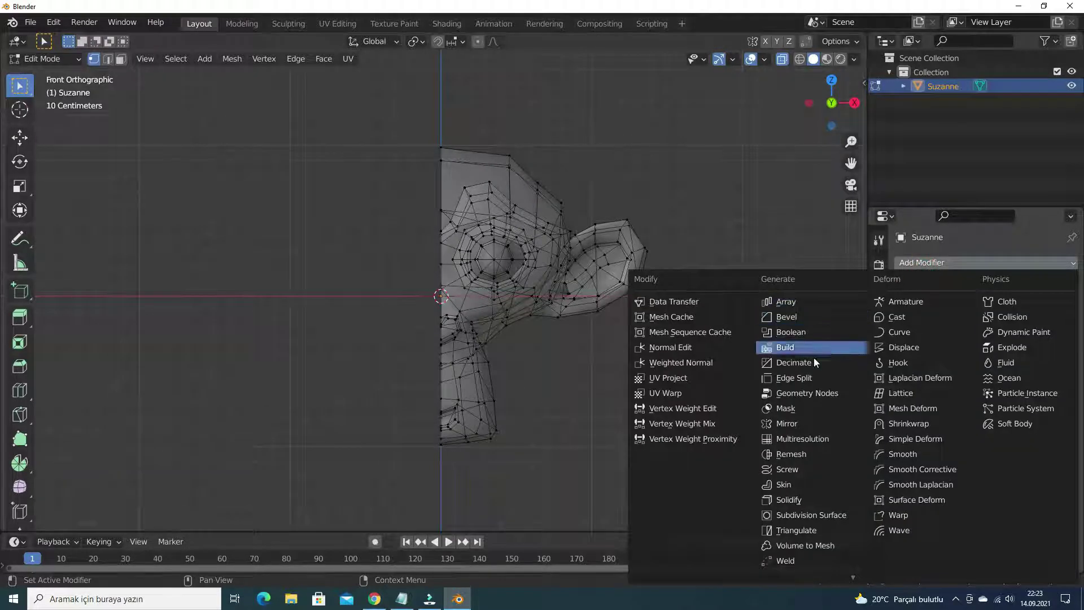
{"action": "left_click", "coordinate": [793, 428]}
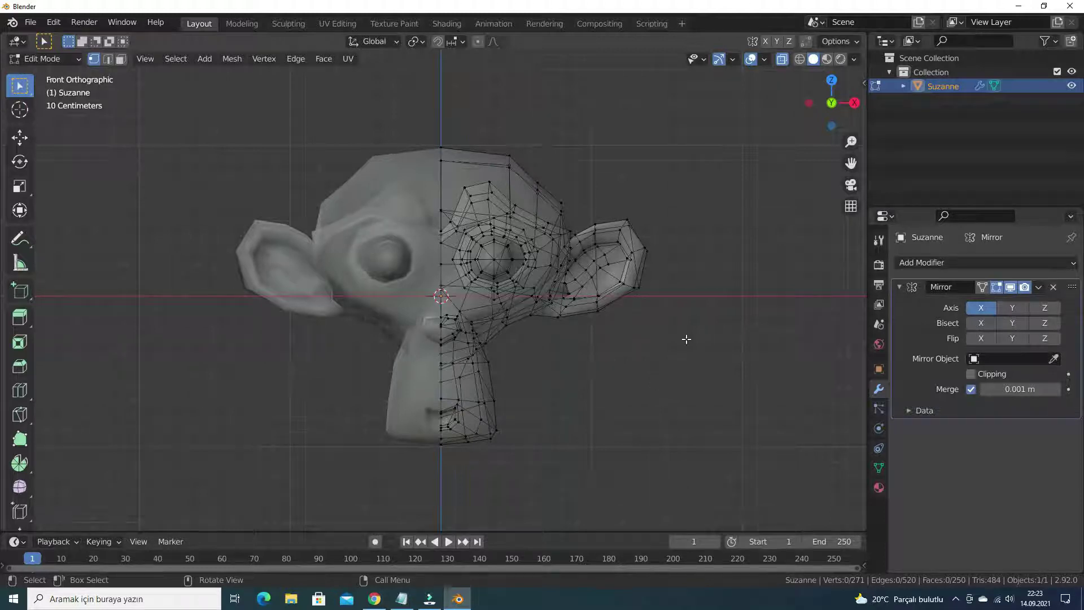
{"action": "key", "text": "alt+z"}
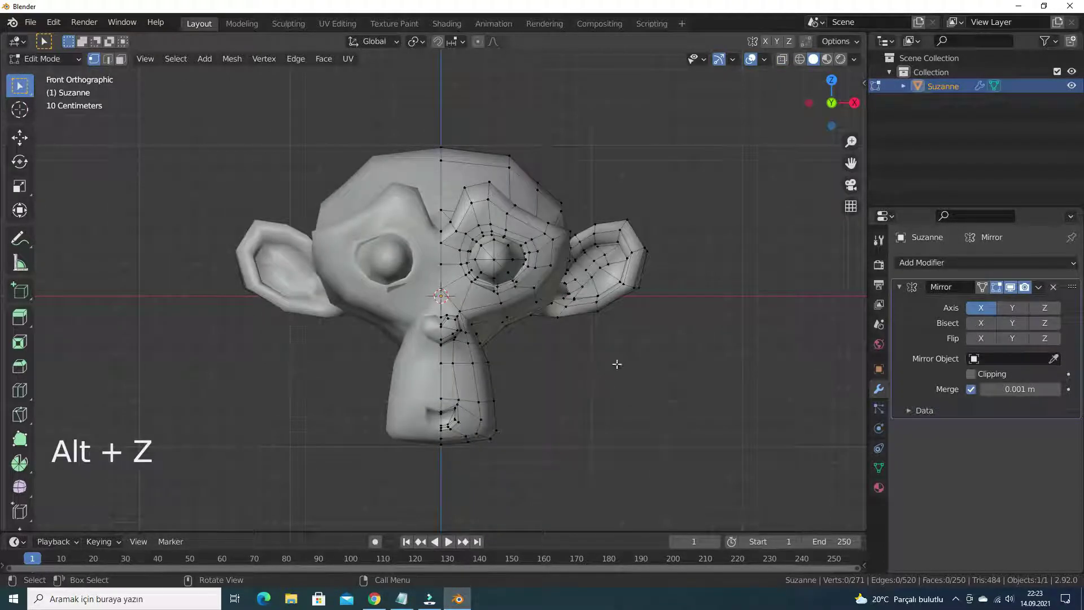
- Back in Object Mode, turn off the Mirror modifier's Merge and inspect the centre seam
{"action": "key", "text": "Tab"}
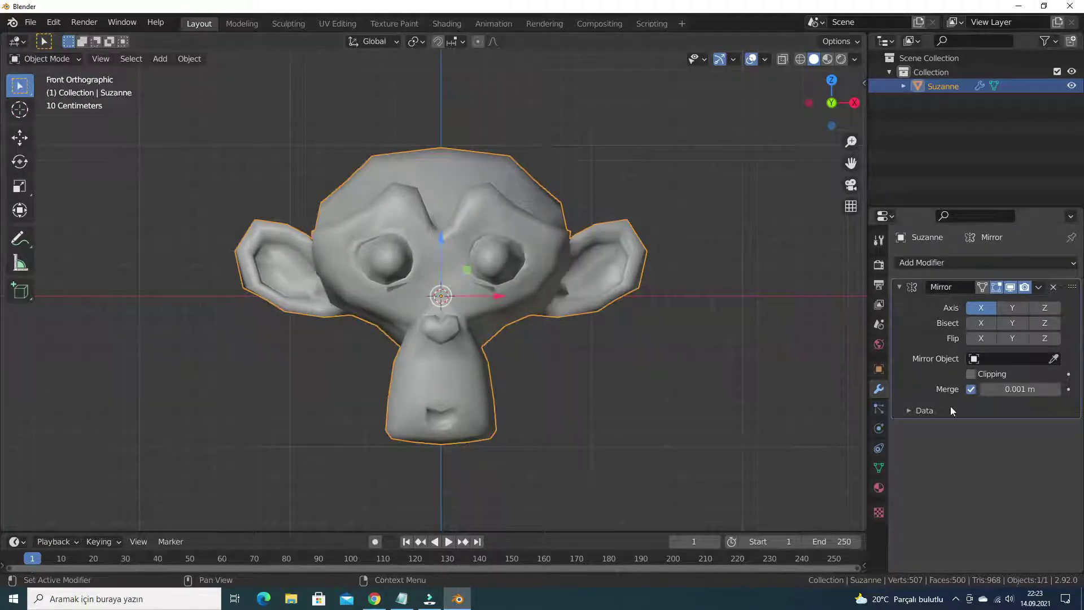
{"action": "left_click", "coordinate": [971, 390]}
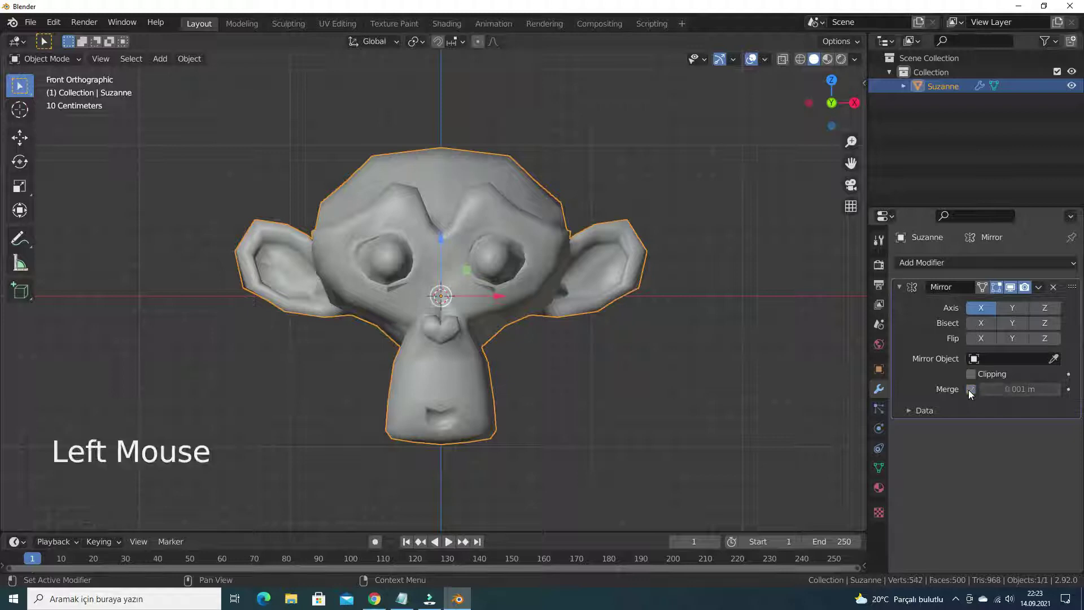
{"action": "scroll", "coordinate": [396, 237], "scroll_direction": "up", "scroll_amount": 2}
{"action": "mouse_move", "coordinate": [458, 256]}
{"action": "middle_mouse_down"}
{"action": "mouse_move", "coordinate": [496, 325]}
{"action": "mouse_move", "coordinate": [485, 237]}
{"action": "middle_mouse_up"}
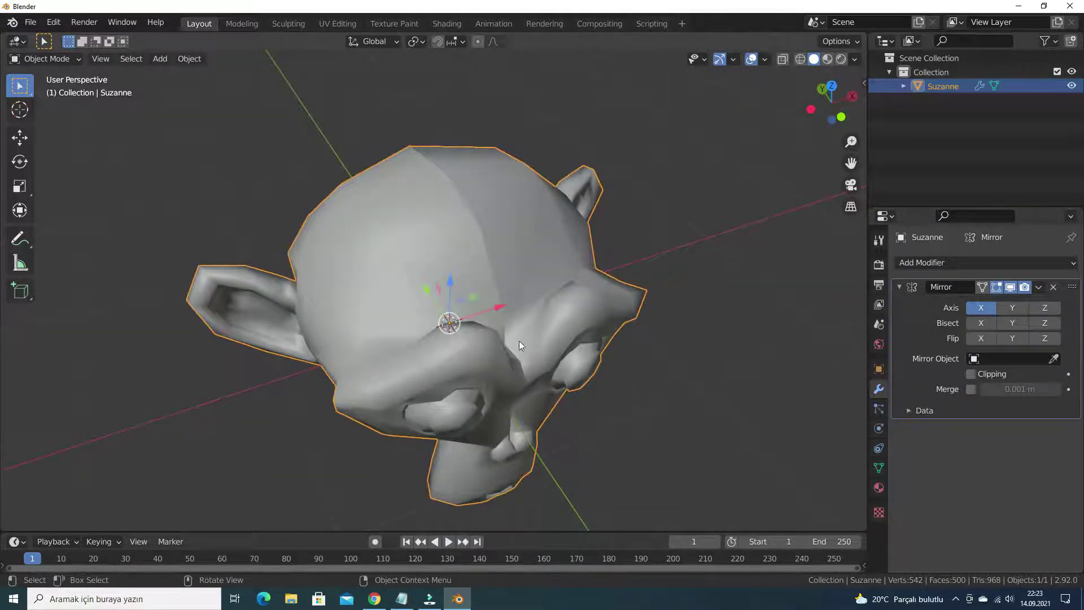
{"action": "middle_click_drag", "start_coordinate": [425, 338], "coordinate": [414, 192]}
{"action": "middle_click_drag", "start_coordinate": [358, 343], "coordinate": [425, 227]}
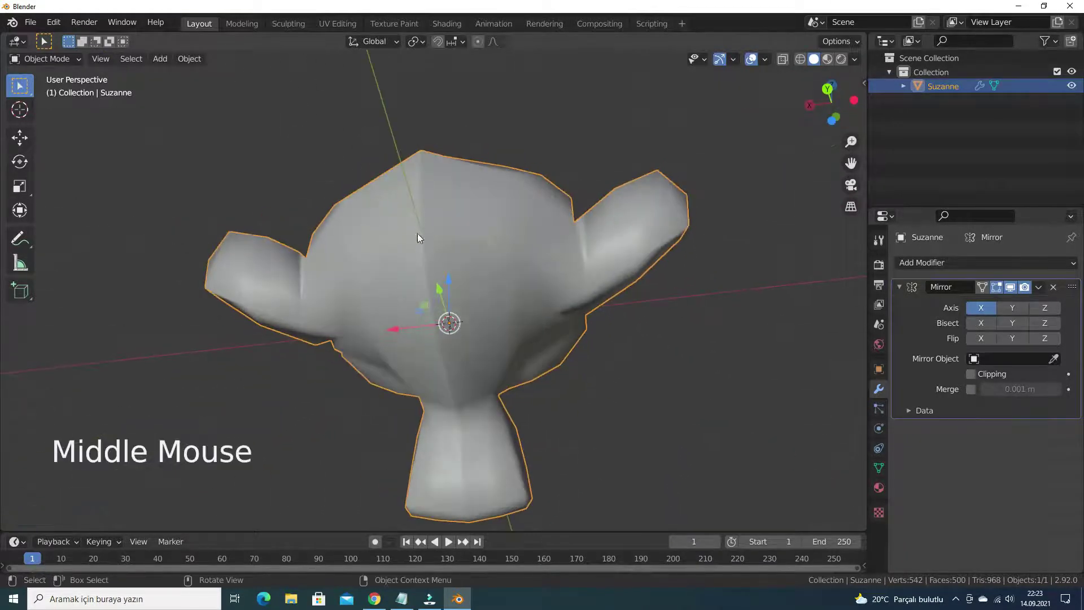
{"action": "middle_click_drag", "start_coordinate": [491, 327], "coordinate": [571, 408]}
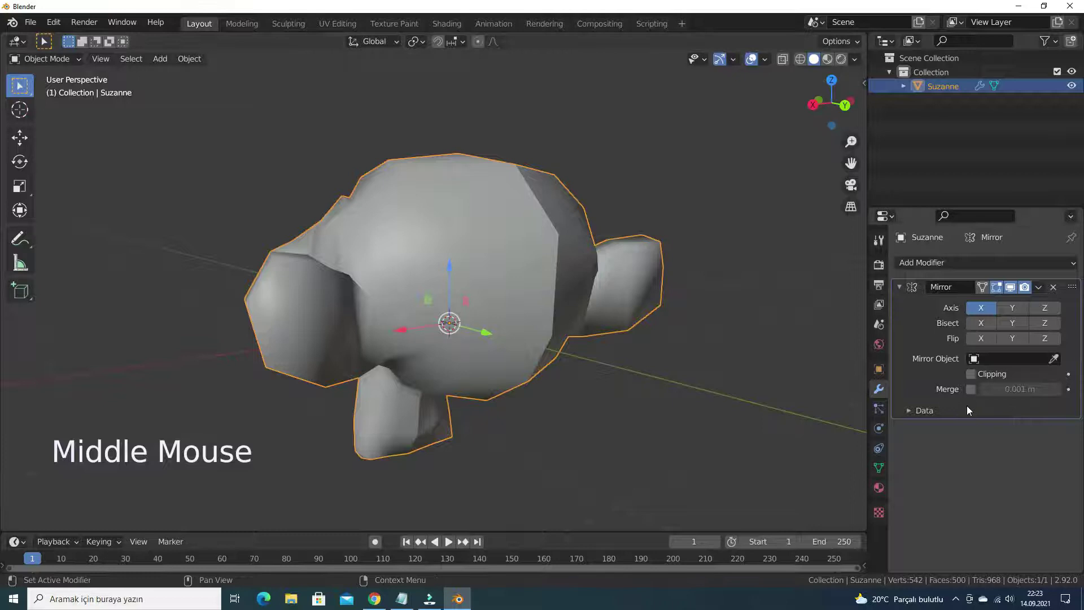
- Toggle Merge on and back off to compare, then return to the front view
{"action": "left_click", "coordinate": [971, 389]}
{"action": "left_click", "coordinate": [971, 390]}
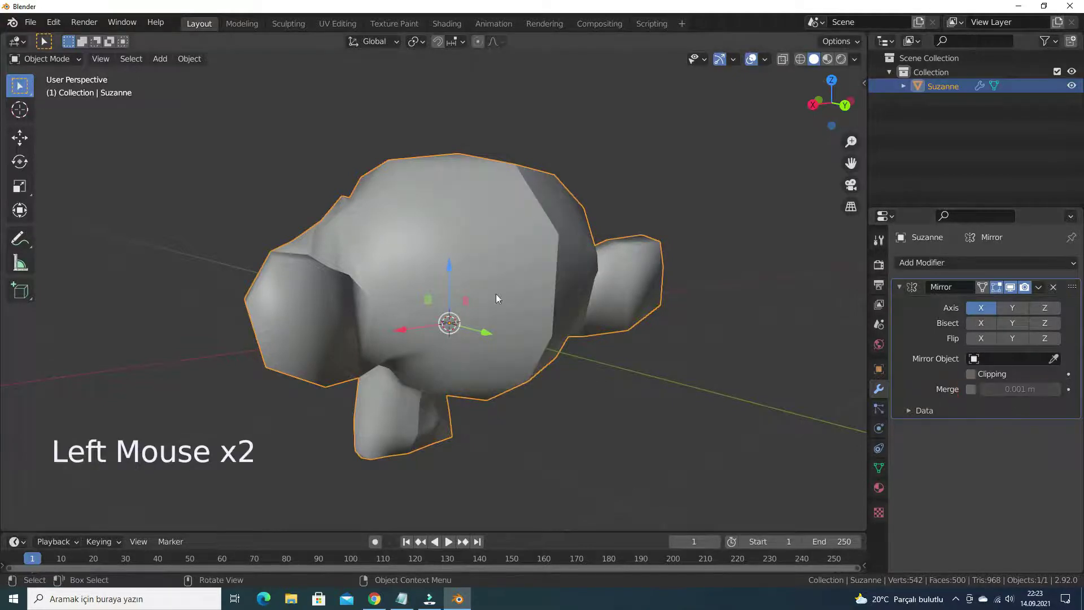
{"action": "middle_click_drag", "start_coordinate": [436, 297], "coordinate": [678, 303]}
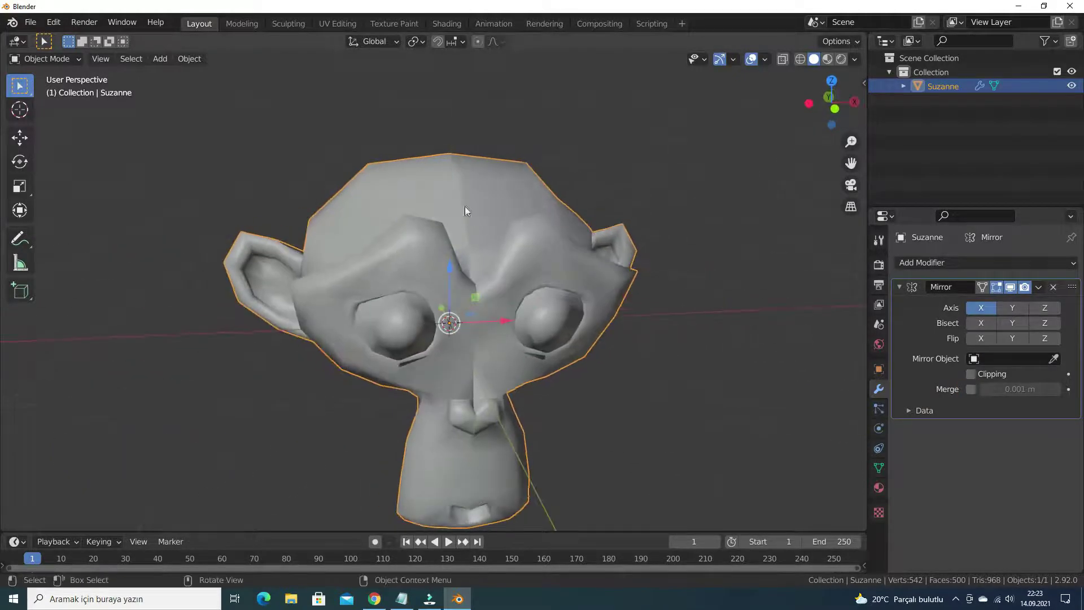
{"action": "key", "text": "KP_1"}
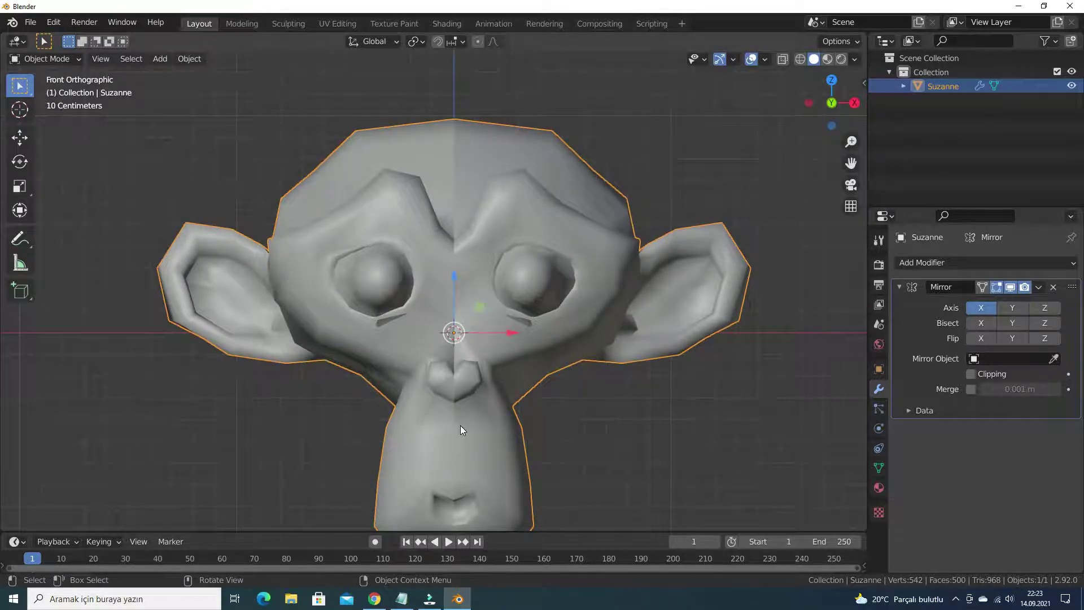
{"action": "scroll", "coordinate": [456, 344], "scroll_direction": "down", "scroll_amount": 2}
{"action": "scroll", "coordinate": [484, 377], "scroll_direction": "up", "scroll_amount": 1}
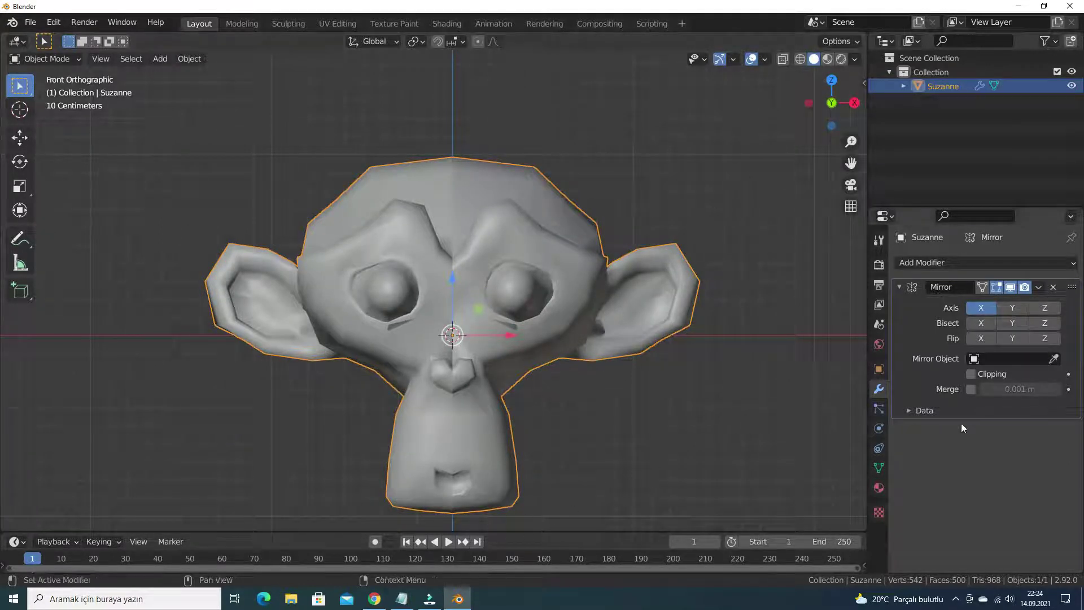
- Add a Weld modifier (Mode All, 0.001 m) below Mirror and inspect the welded seam
{"action": "left_click", "coordinate": [1005, 260]}
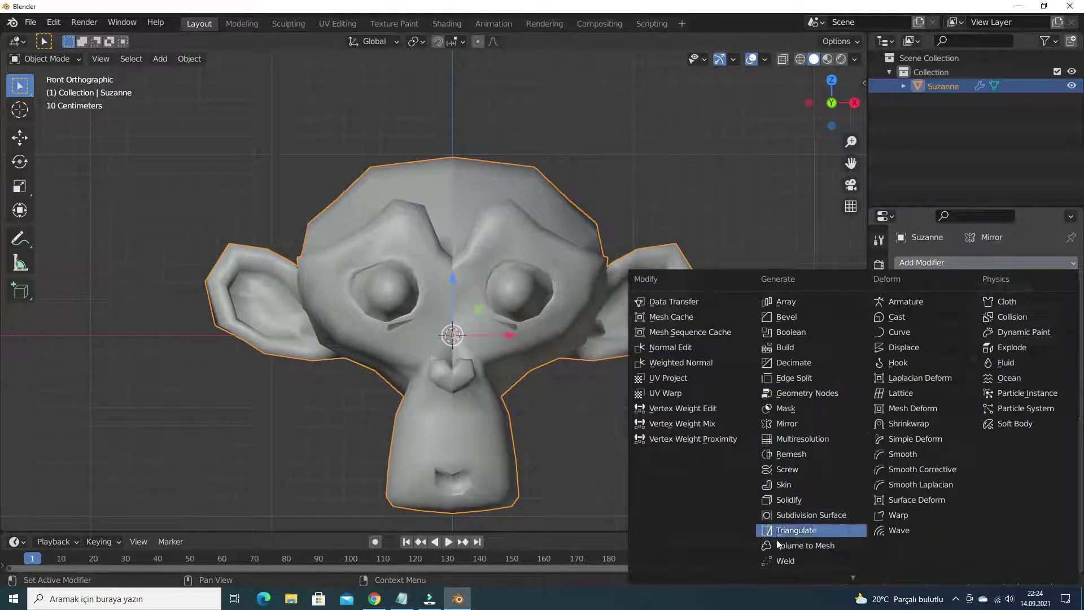
{"action": "left_click", "coordinate": [781, 561]}
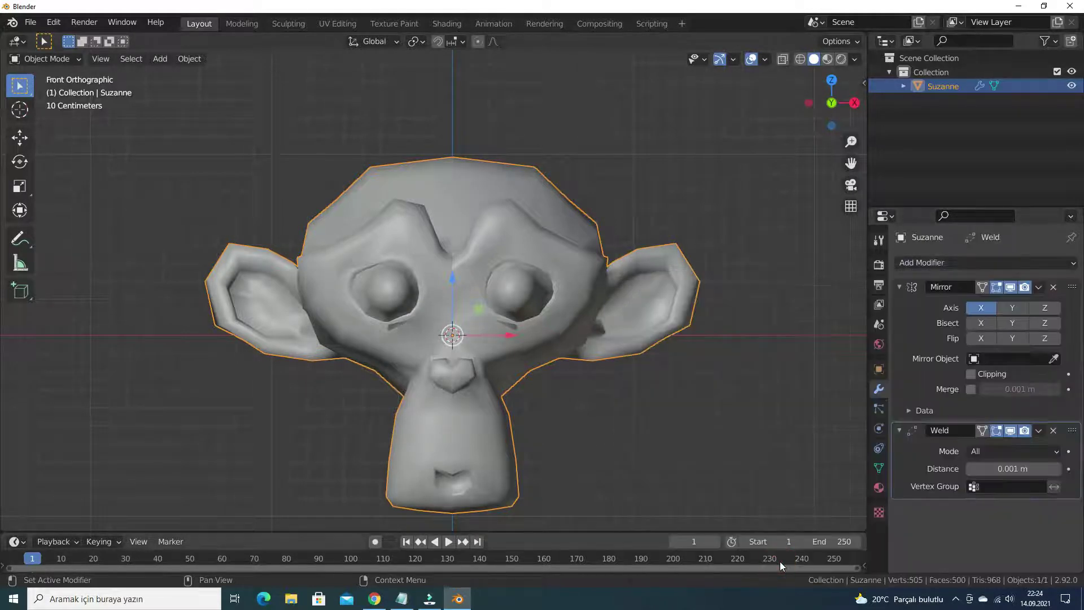
{"action": "scroll", "coordinate": [463, 202], "scroll_direction": "up", "scroll_amount": 1}
{"action": "middle_click_drag", "start_coordinate": [463, 202], "coordinate": [495, 286]}
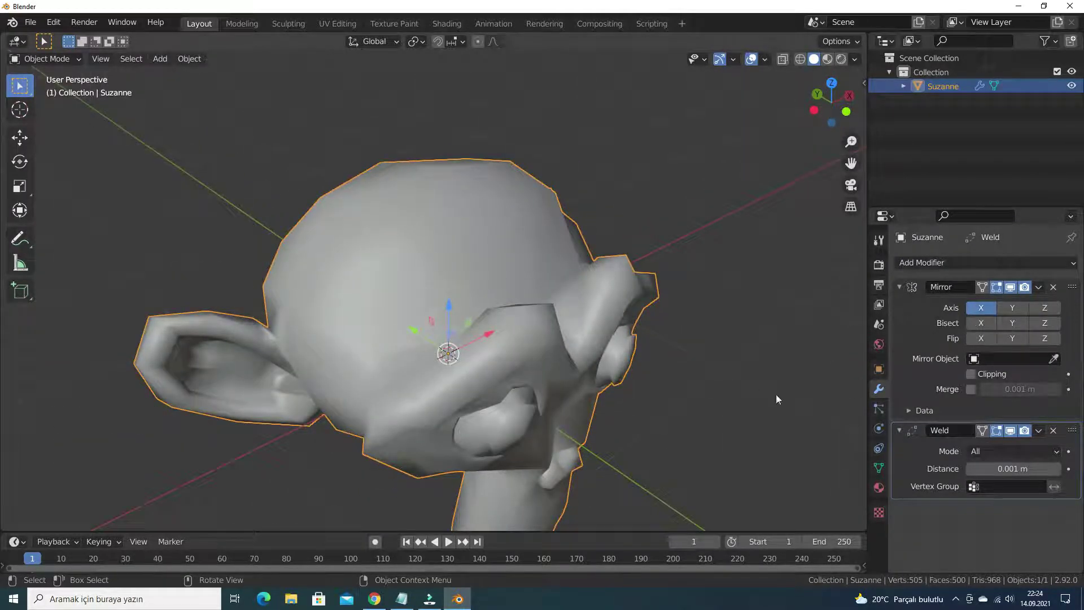
{"action": "middle_click_drag", "start_coordinate": [564, 296], "coordinate": [504, 284]}
{"action": "scroll", "coordinate": [504, 280], "scroll_direction": "down", "scroll_amount": 3}
{"action": "scroll", "coordinate": [533, 285], "scroll_direction": "up", "scroll_amount": 2}
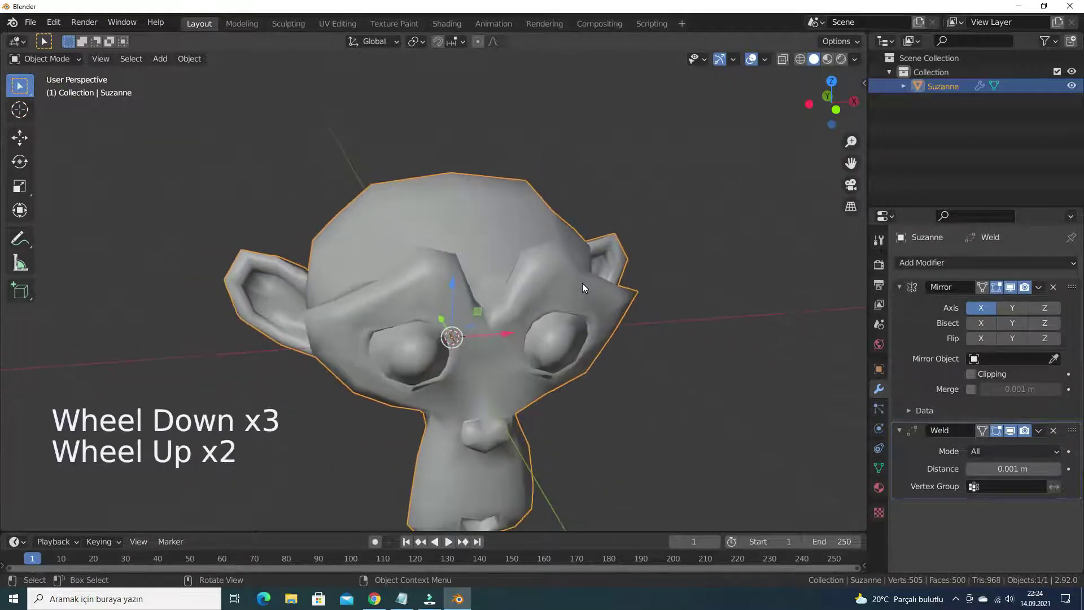
- In front view, show the Weld modifier in Edit Mode and raise its Distance
{"action": "key", "text": "KP_1"}
{"action": "scroll", "coordinate": [582, 283], "scroll_direction": "down", "scroll_amount": 2}
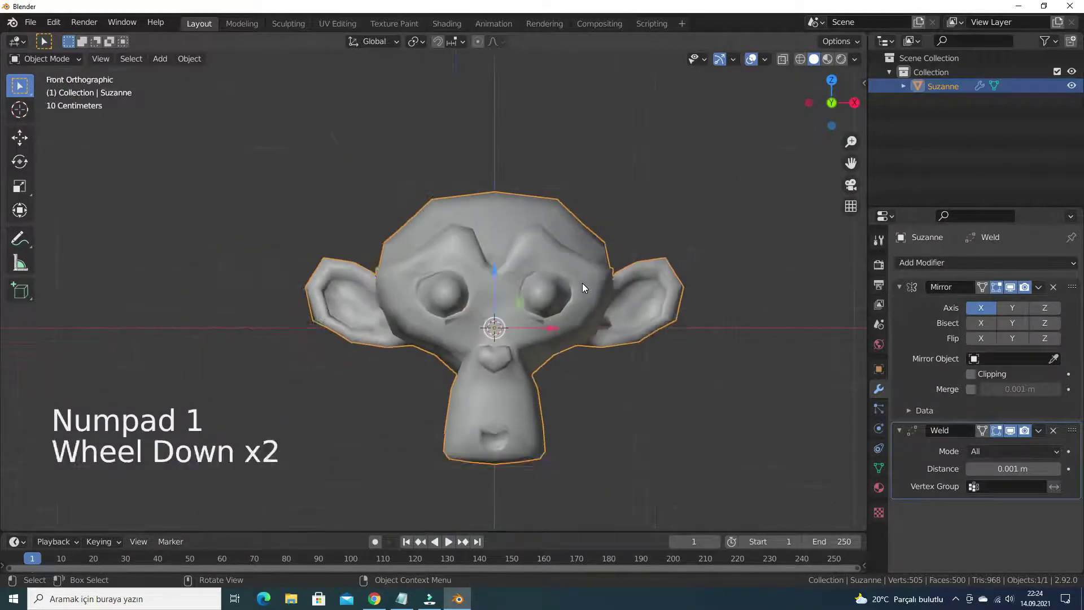
{"action": "scroll", "coordinate": [582, 283], "scroll_direction": "up", "scroll_amount": 1}
{"action": "left_click", "coordinate": [983, 430]}
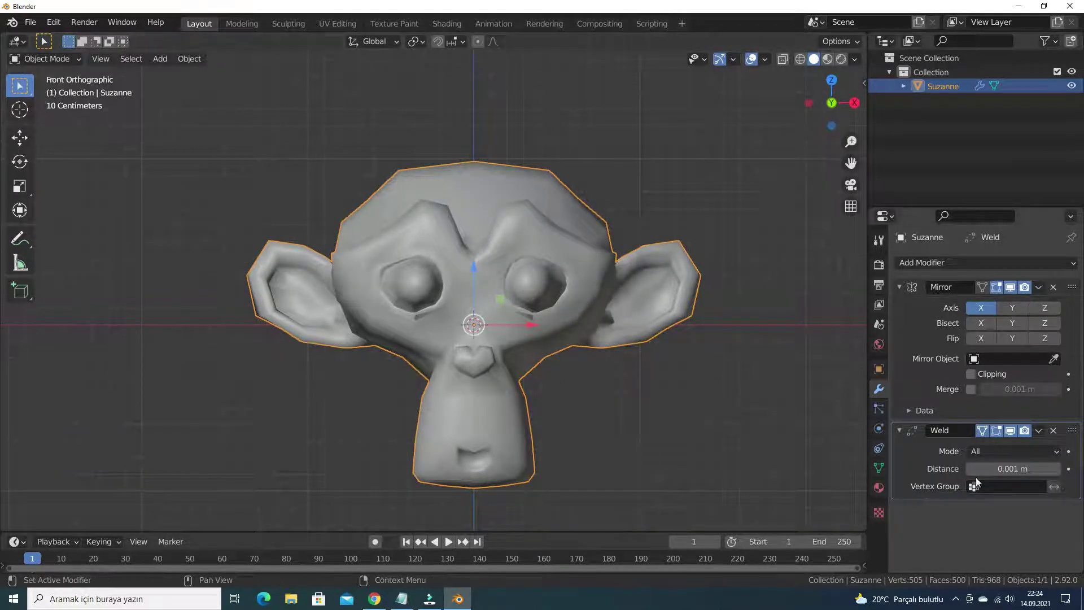
{"action": "mouse_move", "coordinate": [985, 469]}
{"action": "left_mouse_down"}
{"action": "mouse_move", "coordinate": [1082, 468]}
{"action": "mouse_move", "coordinate": [1006, 463]}
{"action": "left_mouse_up"}
- Reset the Weld Distance to its 0.001 m default
{"action": "left_click", "coordinate": [544, 350]}
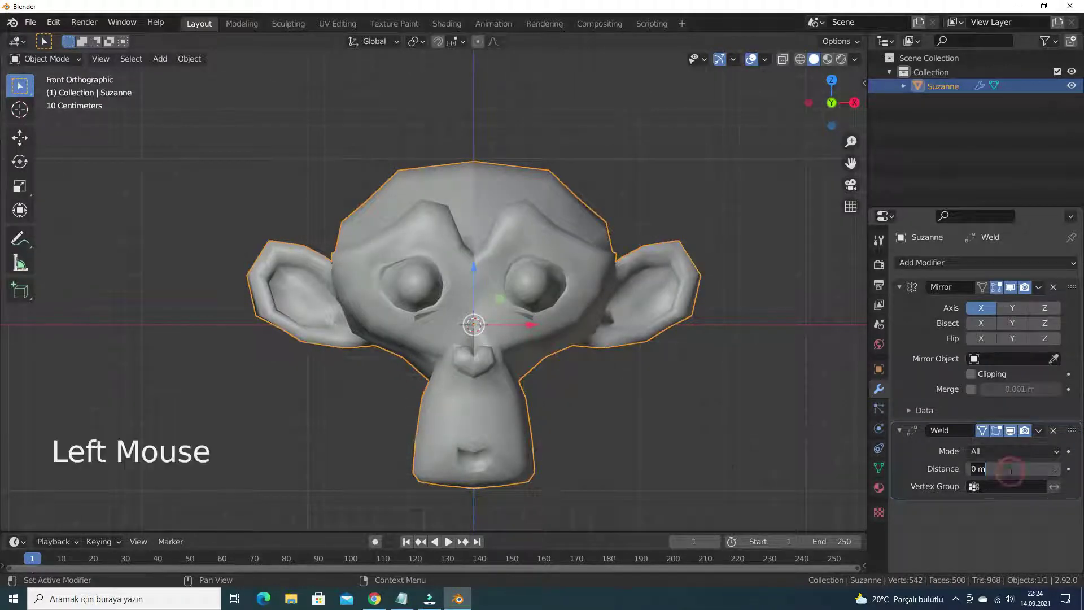
{"action": "scroll", "coordinate": [478, 257], "scroll_direction": "up", "scroll_amount": 2}
{"action": "middle_click_drag", "start_coordinate": [478, 257], "coordinate": [520, 243]}
{"action": "right_click", "coordinate": [972, 469]}
{"action": "left_click", "coordinate": [949, 494]}
{"action": "middle_click_drag", "start_coordinate": [520, 280], "coordinate": [542, 328]}
{"action": "scroll", "coordinate": [525, 324], "scroll_direction": "down", "scroll_amount": 4}
{"action": "scroll", "coordinate": [520, 318], "scroll_direction": "up", "scroll_amount": 3}
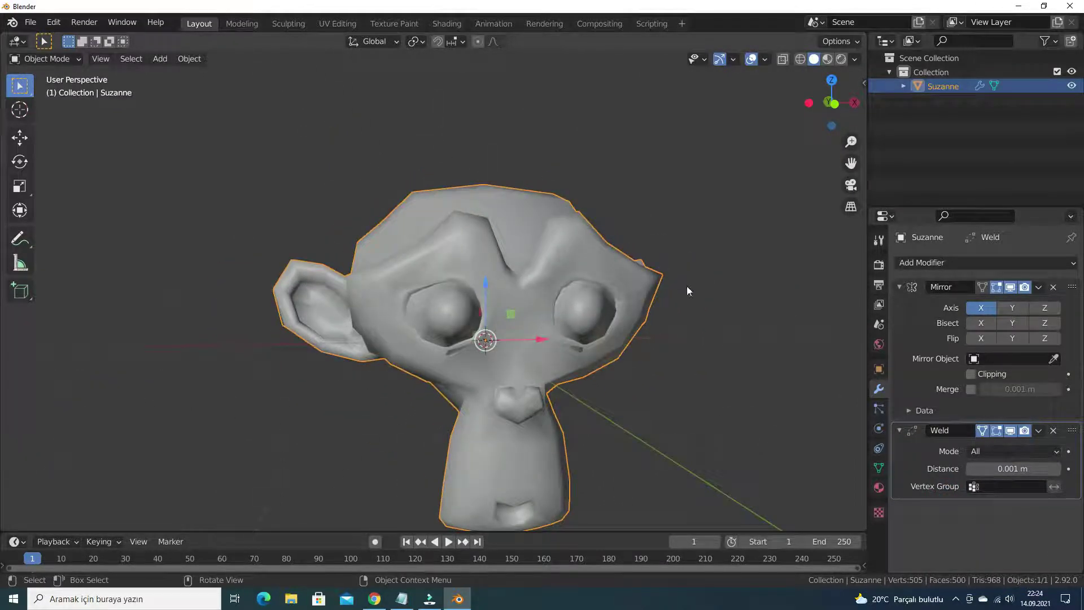
{"action": "scroll", "coordinate": [496, 341], "scroll_direction": "down", "scroll_amount": 3}
{"action": "scroll", "coordinate": [497, 341], "scroll_direction": "up", "scroll_amount": 2}
- Shift all of Suzanne's vertices right along X to open a seam gap, then test Weld Distance
{"action": "key", "text": "Tab"}
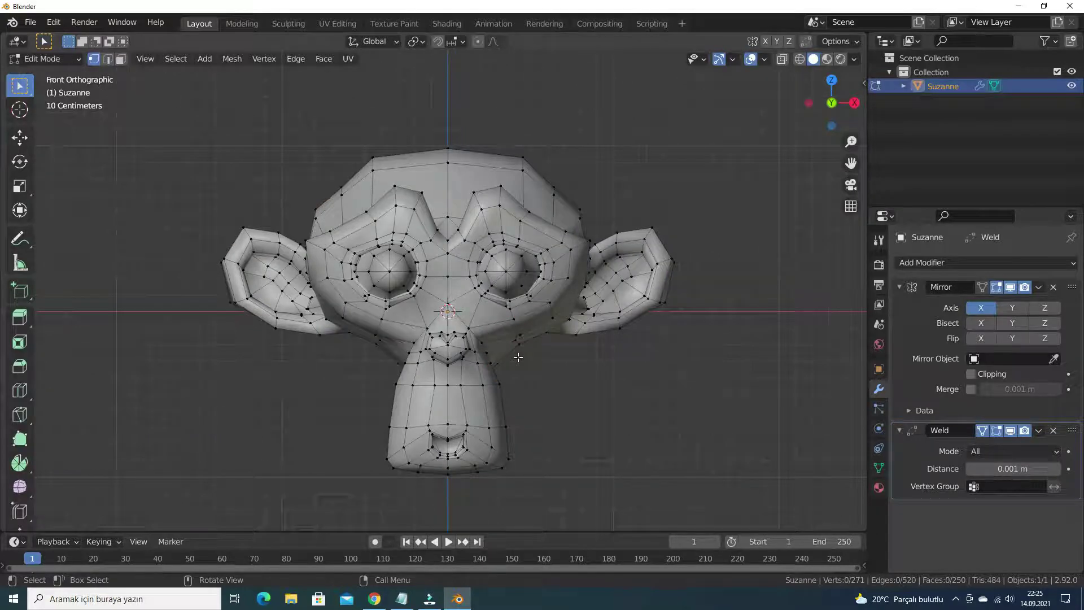
{"action": "key", "text": "a"}
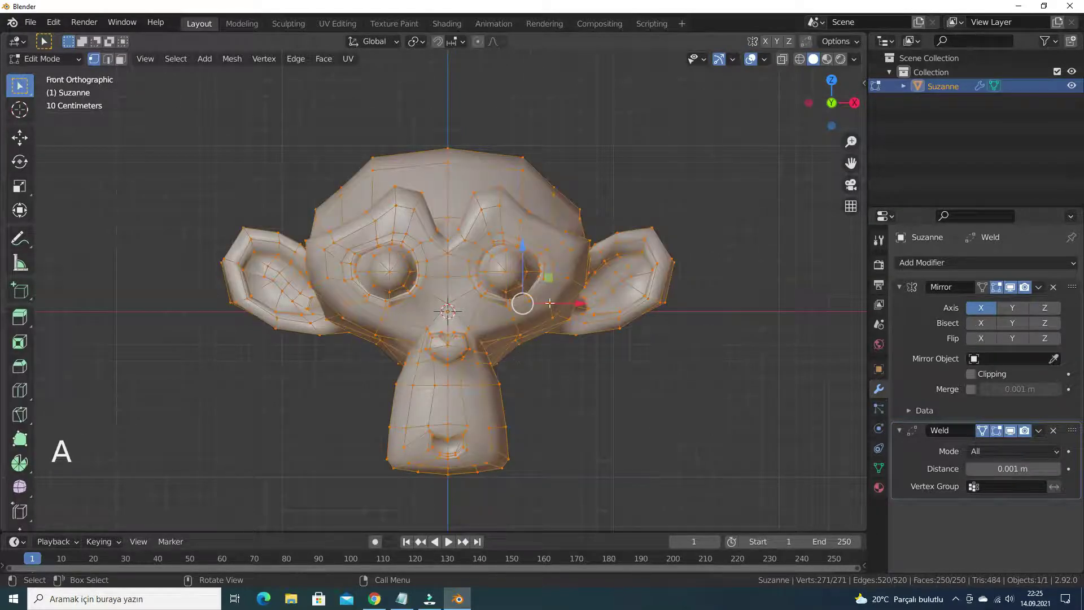
{"action": "left_click_drag", "start_coordinate": [584, 305], "coordinate": [591, 305]}
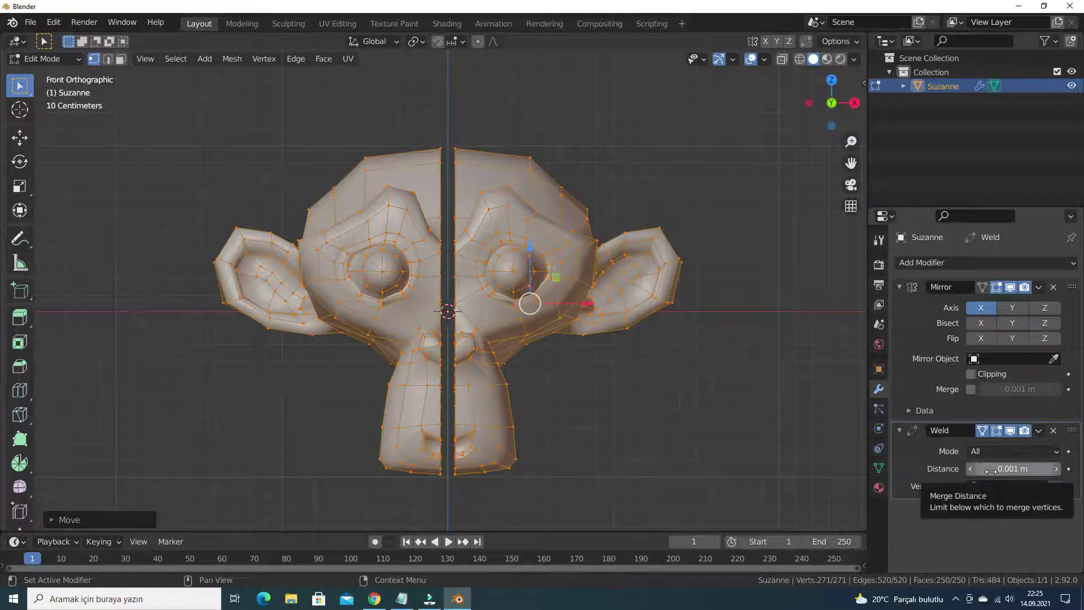
{"action": "scroll", "coordinate": [426, 316], "scroll_direction": "up", "scroll_amount": 1}
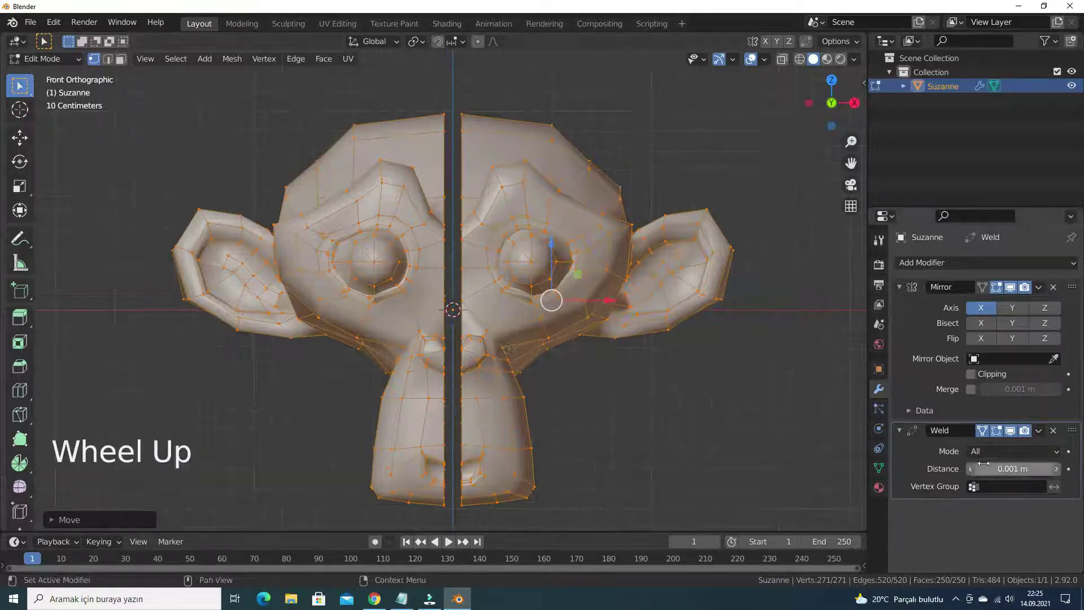
{"action": "left_click_drag", "start_coordinate": [991, 469], "coordinate": [1016, 469]}
- Reset Weld Distance to 0.001 m and switch Weld Mode to Connected
{"action": "right_click", "coordinate": [1011, 468]}
{"action": "left_click", "coordinate": [941, 475]}
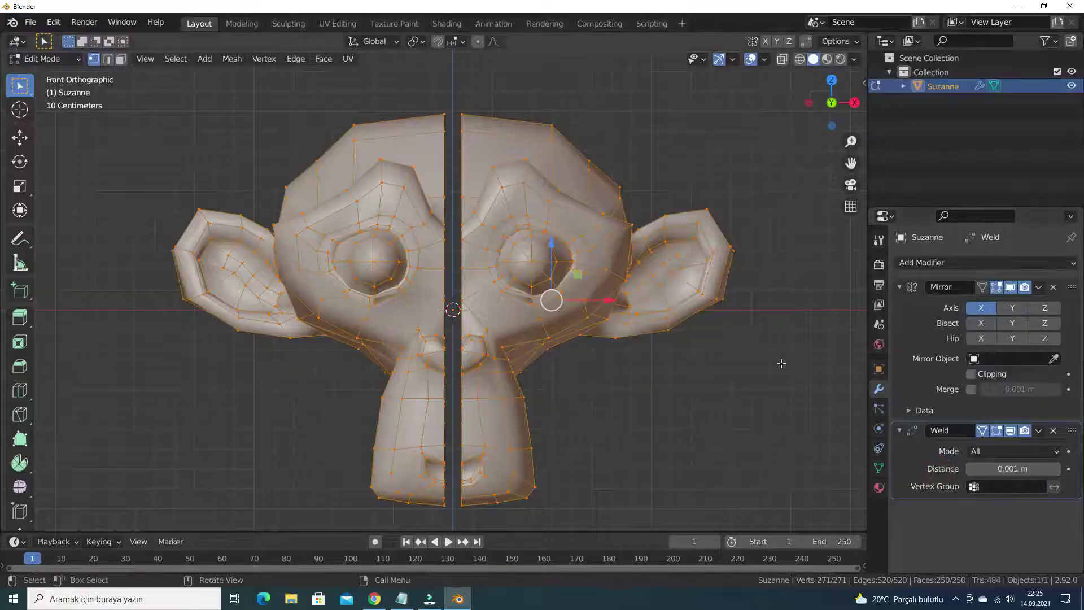
{"action": "left_click", "coordinate": [1023, 450]}
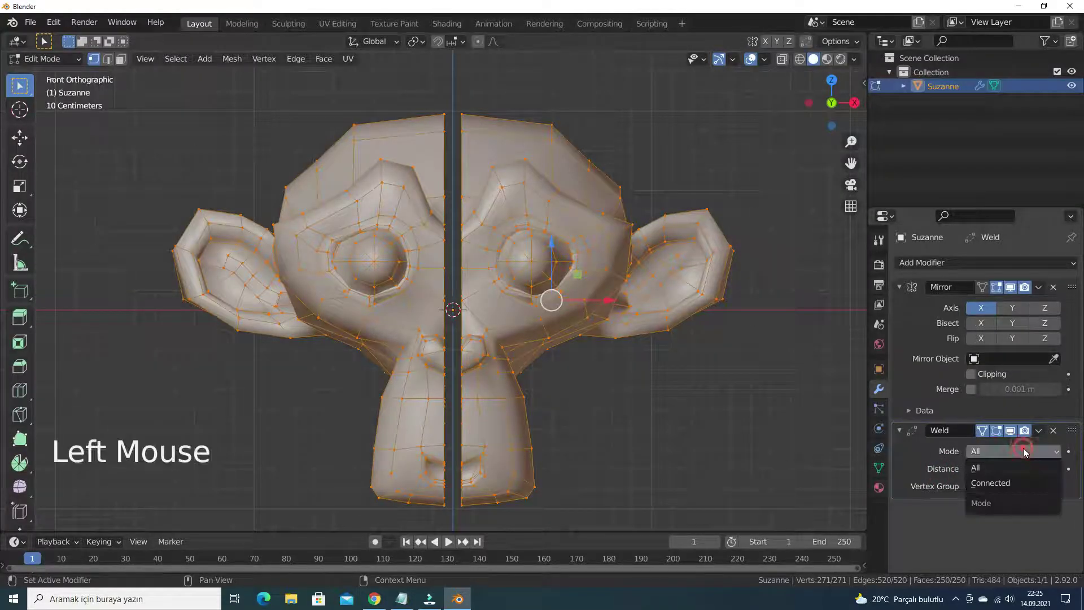
{"action": "left_click", "coordinate": [997, 487]}
- Test higher and lower Weld Distance values, then reset it to 0.001 m
{"action": "left_click_drag", "start_coordinate": [995, 469], "coordinate": [1082, 468]}
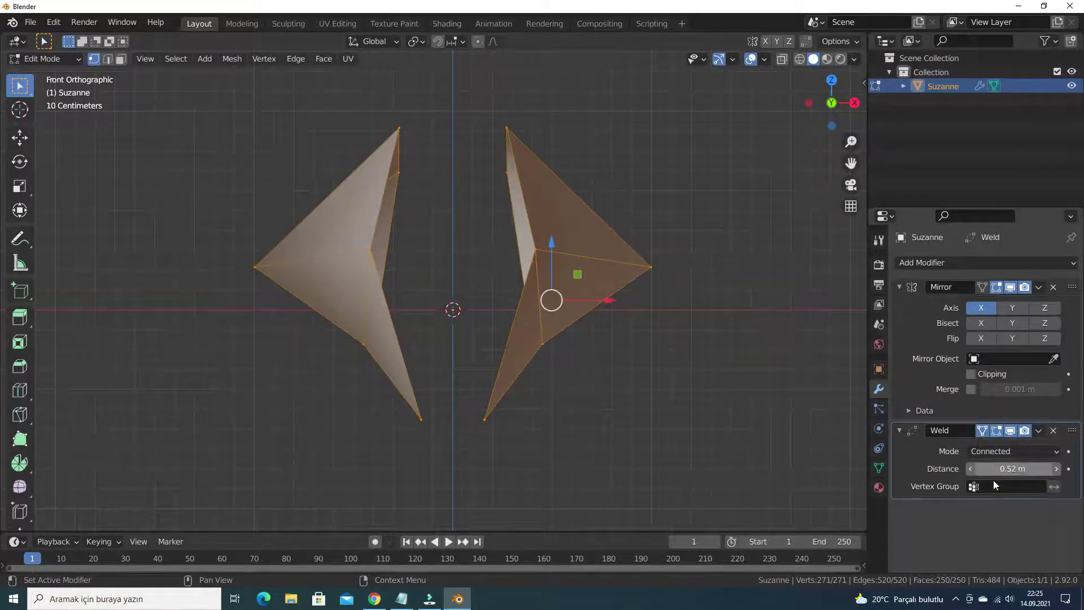
{"action": "left_click_drag", "start_coordinate": [986, 469], "coordinate": [940, 469]}
{"action": "right_click", "coordinate": [1010, 468]}
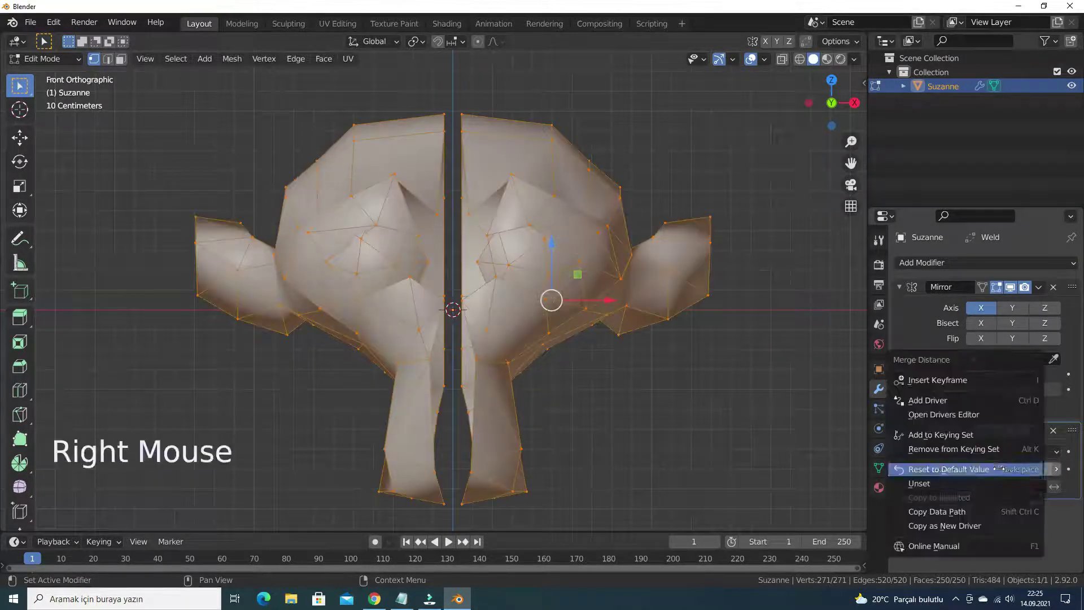
{"action": "left_click", "coordinate": [994, 469]}
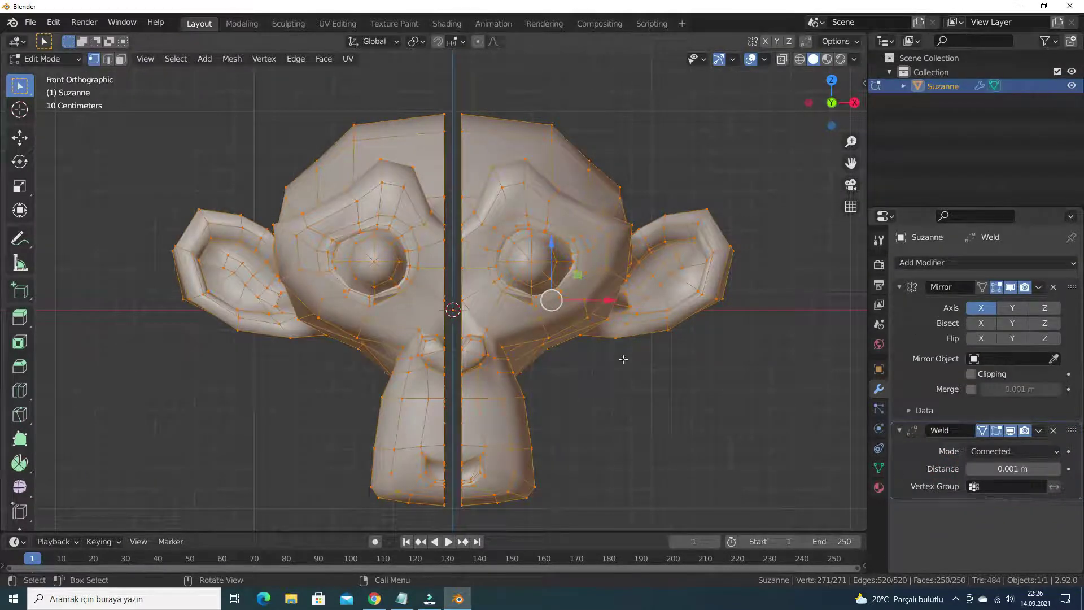
- Deselect all vertices and orbit back toward the front of the head
{"action": "scroll", "coordinate": [492, 358], "scroll_direction": "up", "scroll_amount": 1}
{"action": "middle_click_drag", "start_coordinate": [493, 358], "coordinate": [520, 377]}
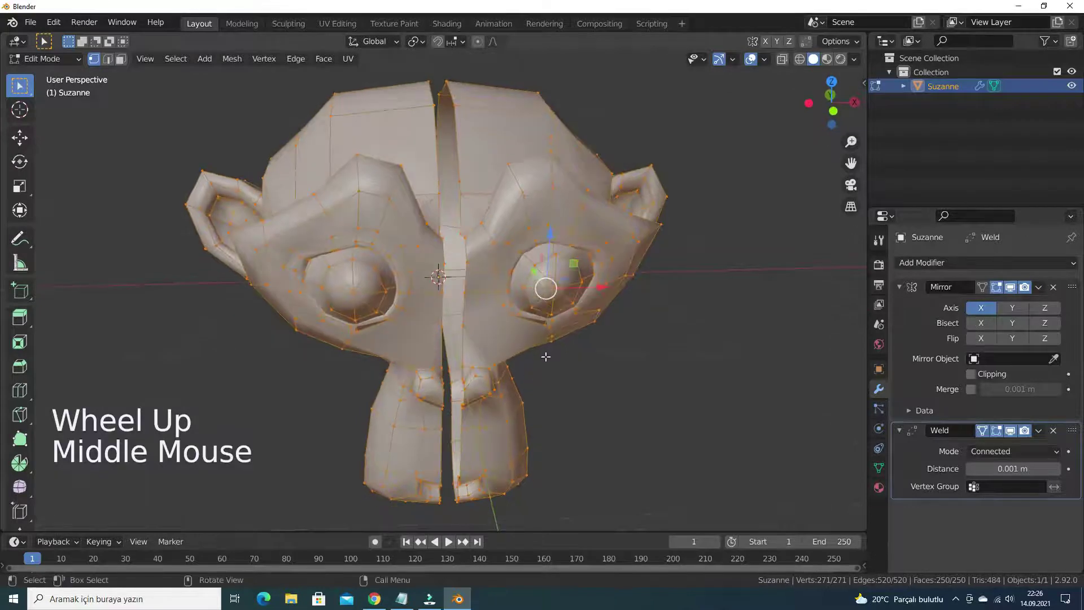
{"action": "scroll", "coordinate": [537, 252], "scroll_direction": "down", "scroll_amount": 3}
{"action": "scroll", "coordinate": [537, 253], "scroll_direction": "up", "scroll_amount": 2}
{"action": "scroll", "coordinate": [537, 253], "scroll_direction": "up", "scroll_amount": 1}
{"action": "left_click", "coordinate": [719, 411]}
{"action": "middle_click_drag", "start_coordinate": [719, 411], "coordinate": [568, 378]}
{"action": "scroll", "coordinate": [483, 162], "scroll_direction": "down", "scroll_amount": 2}
{"action": "scroll", "coordinate": [484, 162], "scroll_direction": "up", "scroll_amount": 2}
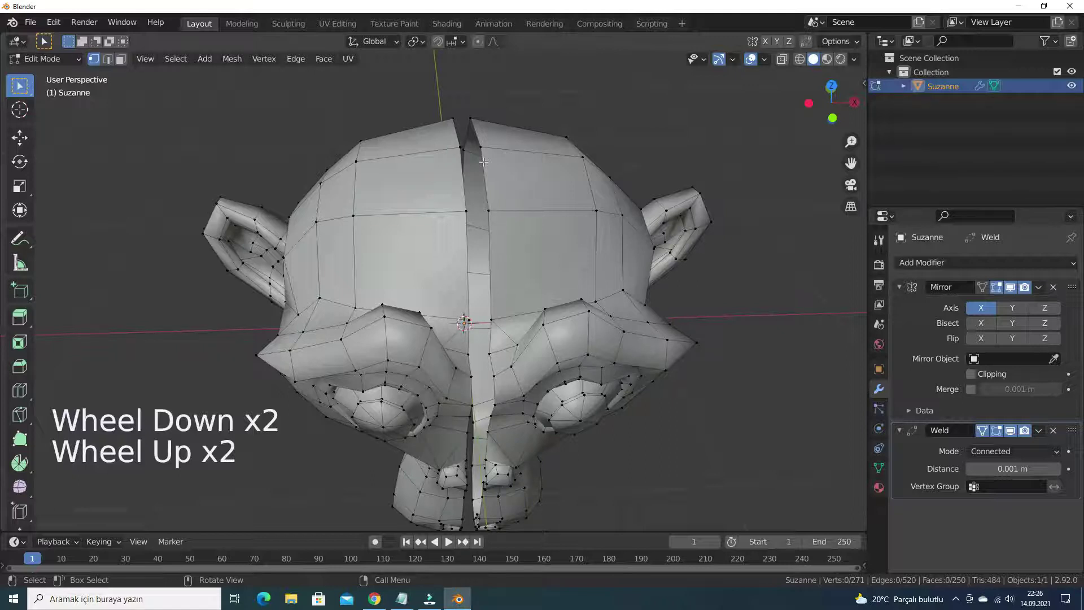
- Select the two seam vertices at the top of the head and orbit around them
{"action": "middle_click_drag", "start_coordinate": [484, 162], "coordinate": [412, 162]}
{"action": "left_click", "coordinate": [428, 165]}
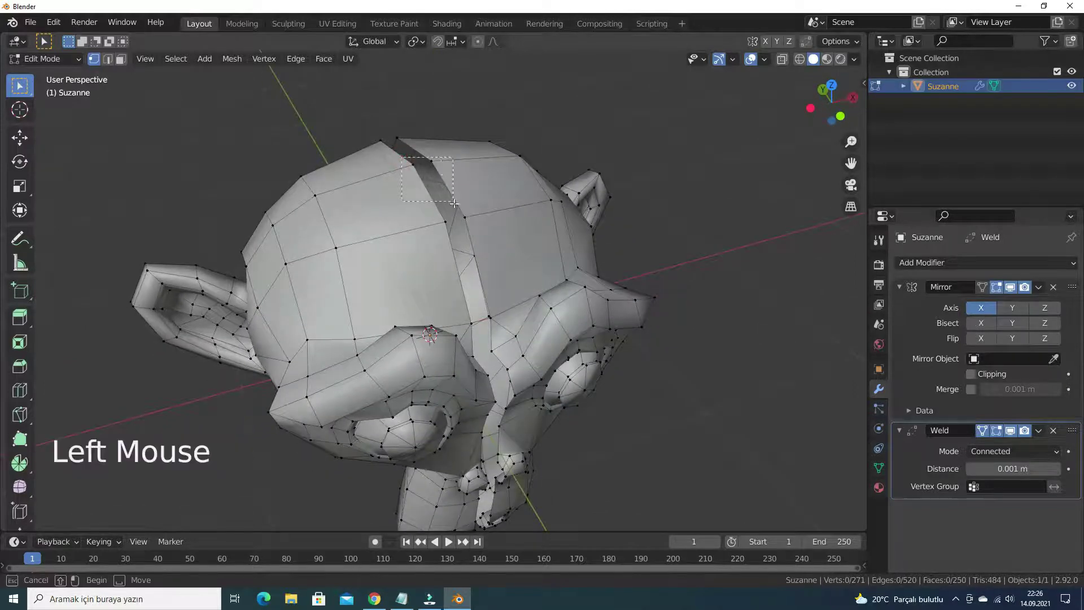
{"action": "scroll", "coordinate": [428, 166], "scroll_direction": "up", "scroll_amount": 4}
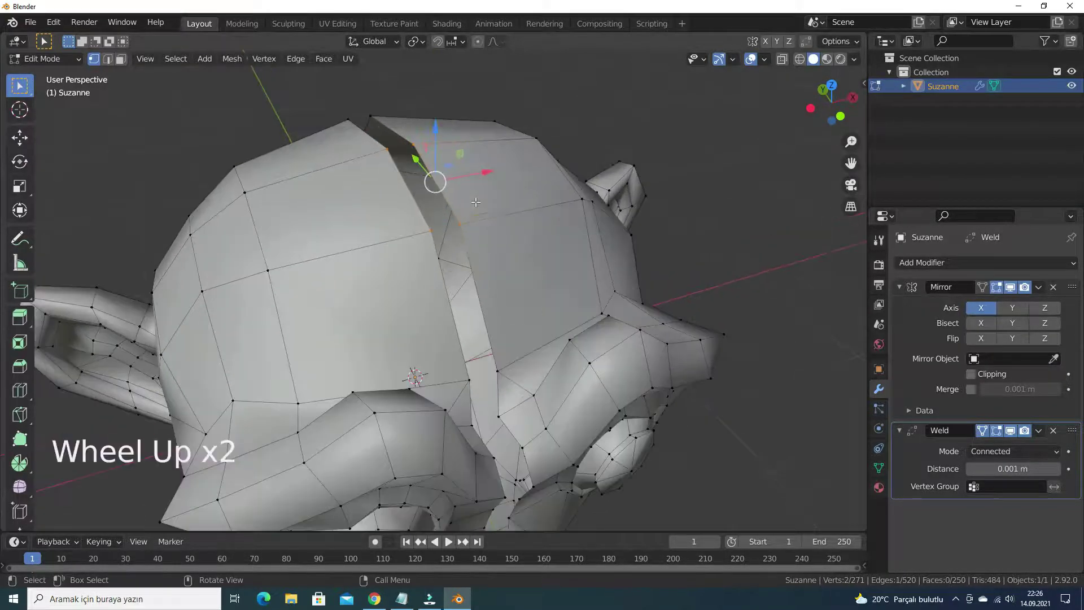
{"action": "middle_click_drag", "start_coordinate": [428, 170], "coordinate": [373, 178]}
{"action": "scroll", "coordinate": [372, 178], "scroll_direction": "down", "scroll_amount": 1}
{"action": "scroll", "coordinate": [372, 178], "scroll_direction": "down", "scroll_amount": 4}
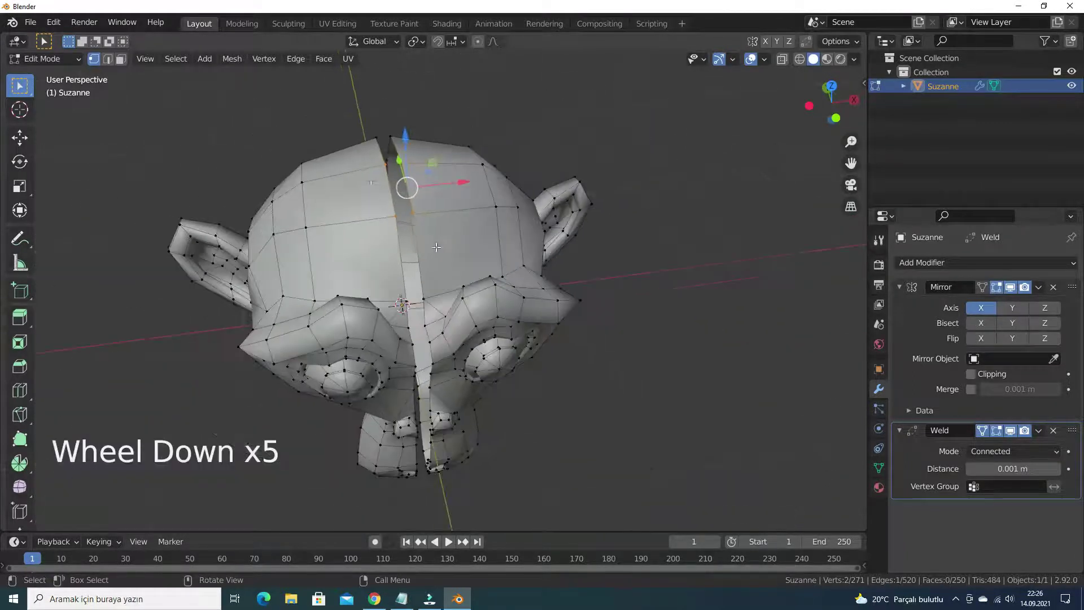
{"action": "scroll", "coordinate": [371, 178], "scroll_direction": "up", "scroll_amount": 2}
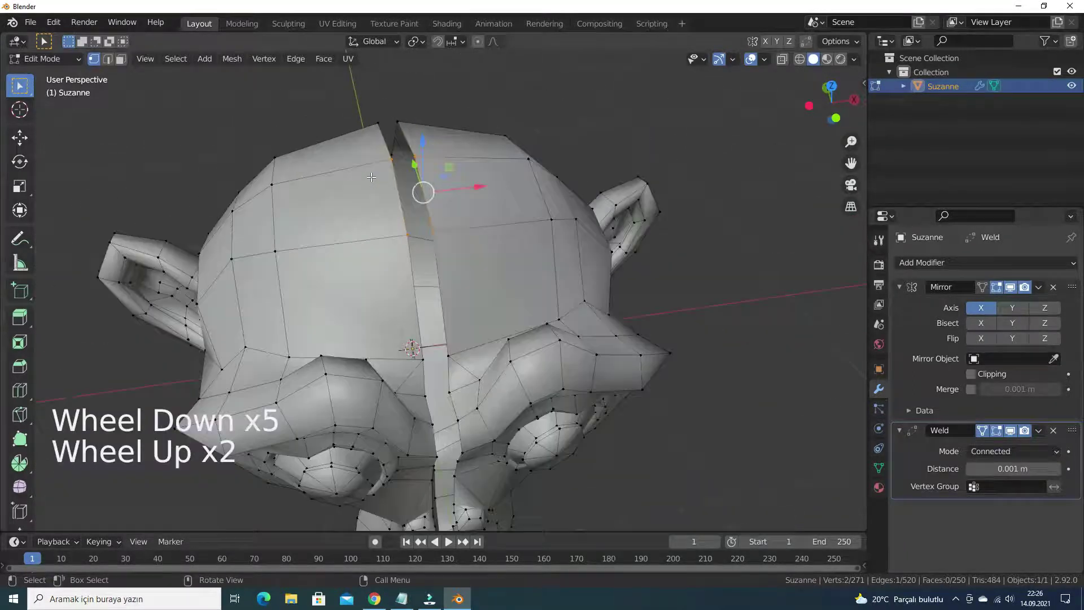
- Create a vertex group named 'merged vertices' and assign the selected top seam vertices to it
{"action": "left_click", "coordinate": [879, 469]}
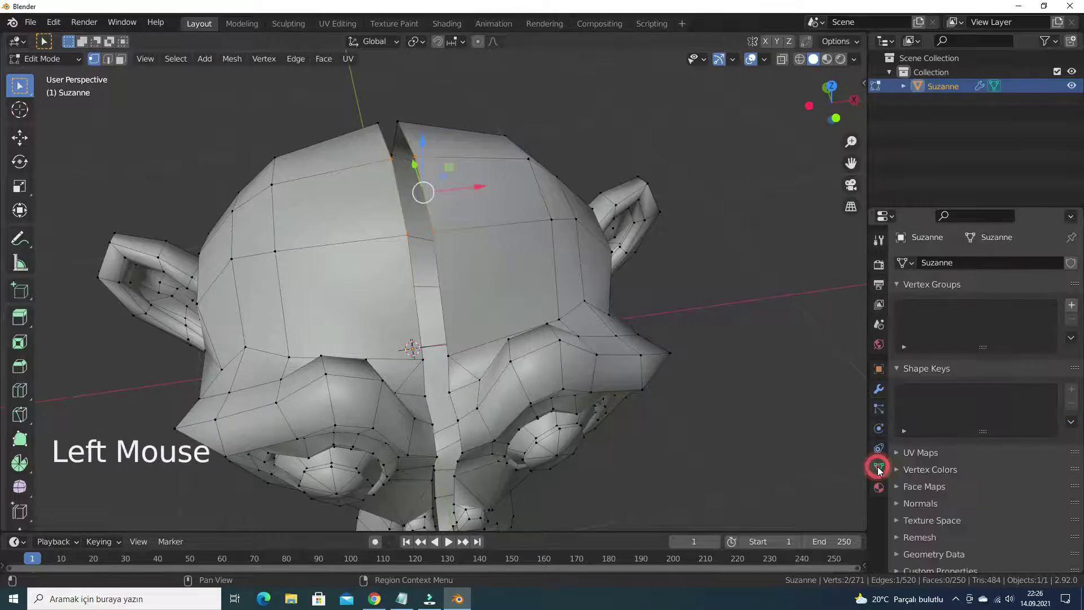
{"action": "left_click", "coordinate": [1071, 305]}
{"action": "left_click", "coordinate": [947, 311]}
{"action": "double_click", "coordinate": [947, 311]}
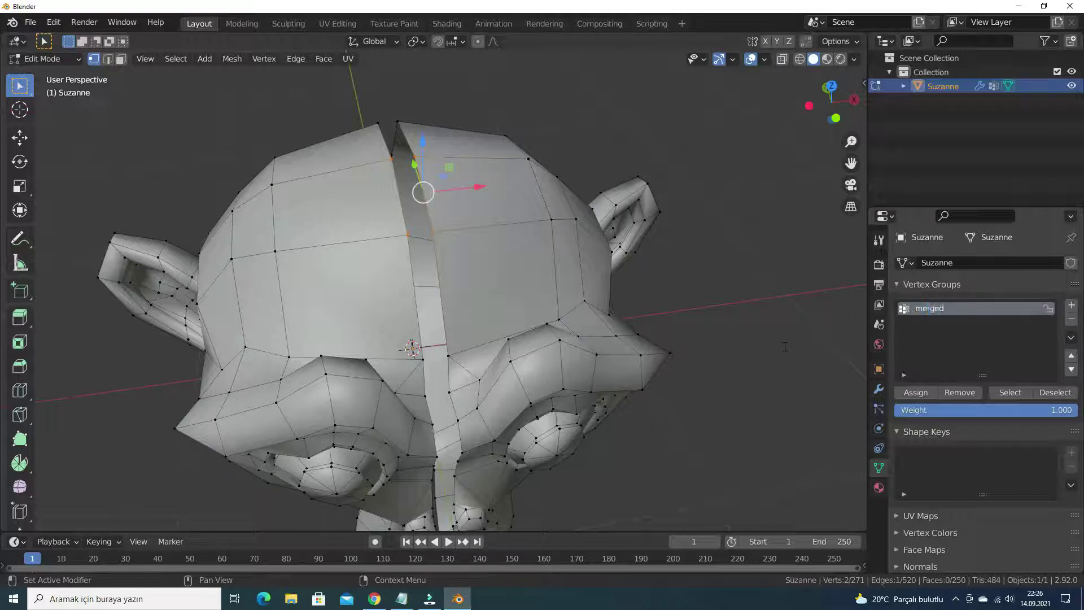
{"action": "key", "text": "BackSpace"}
{"action": "key", "text": "BackSpace"}
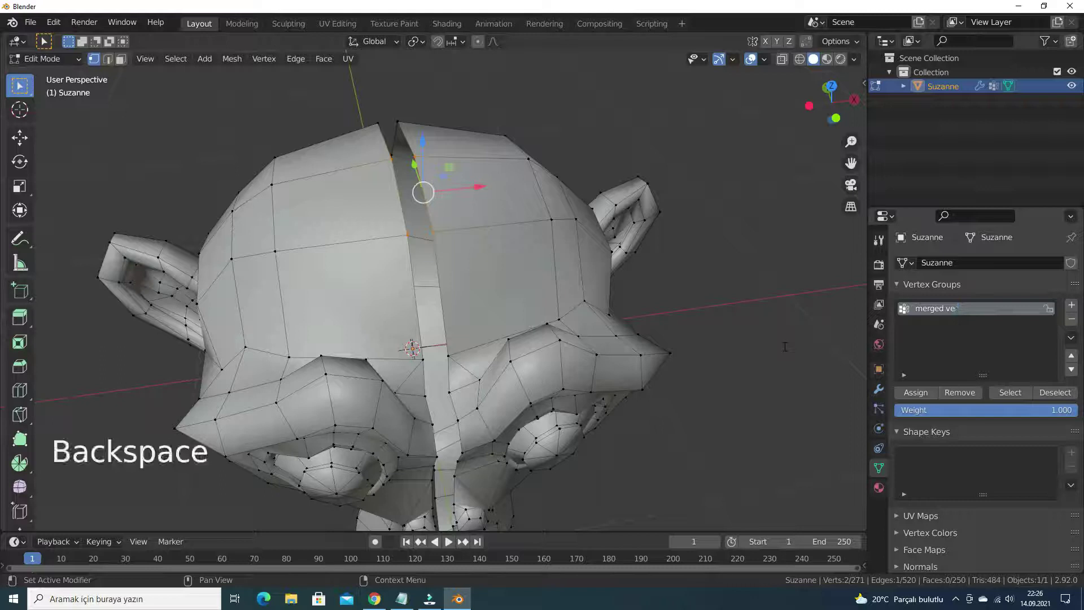
{"action": "type", "text": "rtices"}
{"action": "key", "text": "Return"}
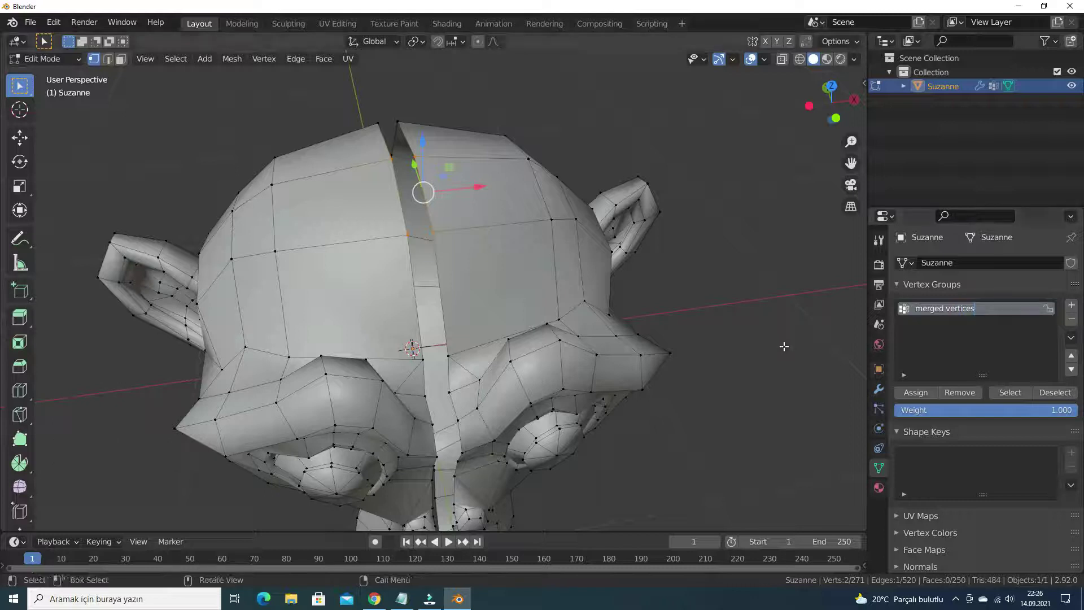
{"action": "left_click", "coordinate": [927, 391]}
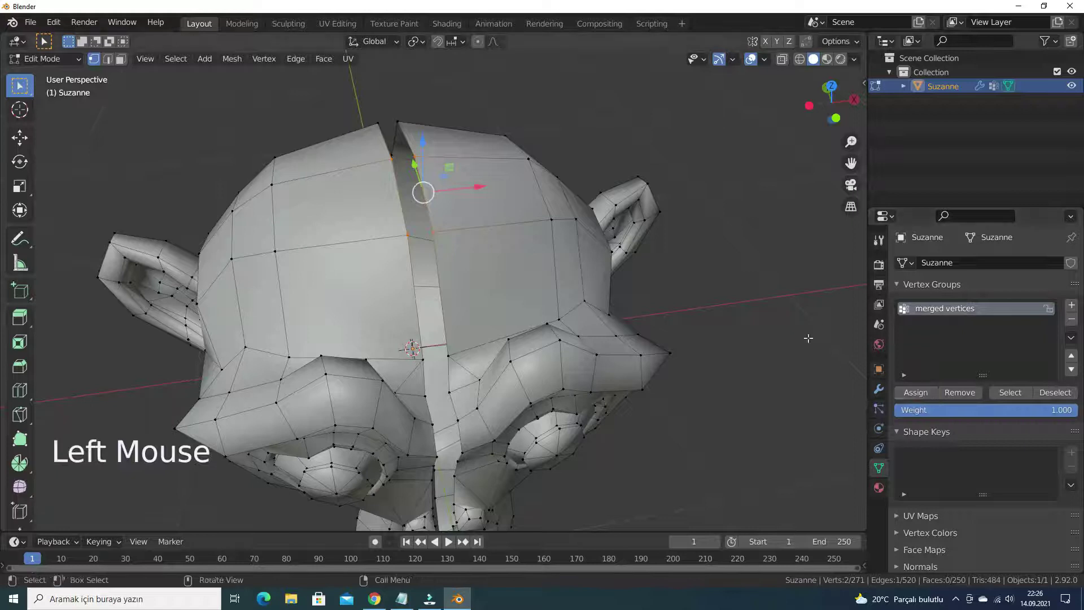
- Set the Weld modifier to Mode All and limit it to the 'merged vertices' group
{"action": "left_click", "coordinate": [885, 389]}
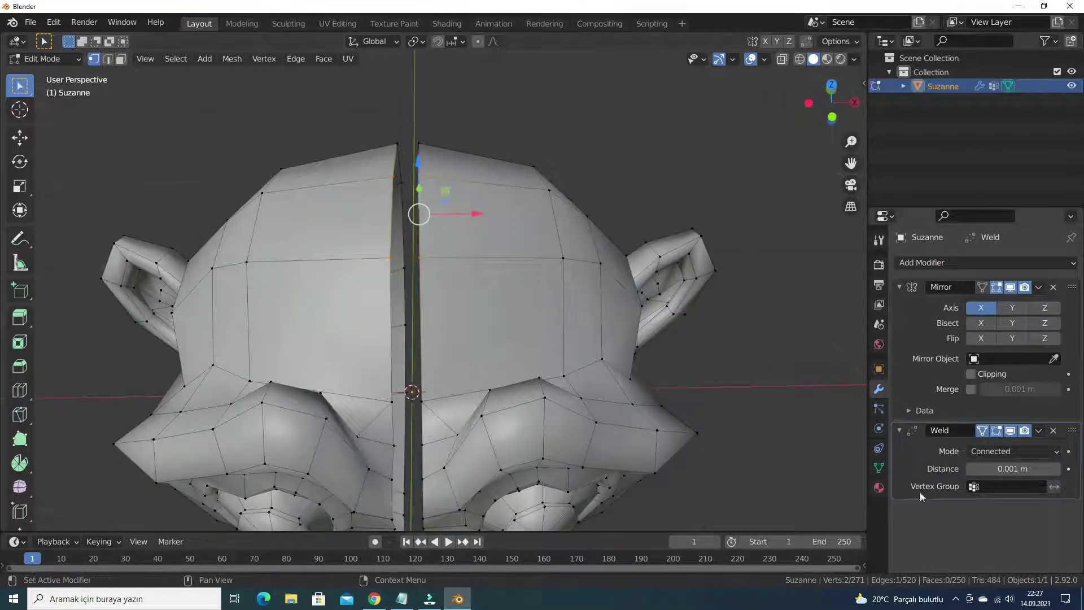
{"action": "left_click", "coordinate": [1011, 455]}
{"action": "left_click", "coordinate": [992, 450]}
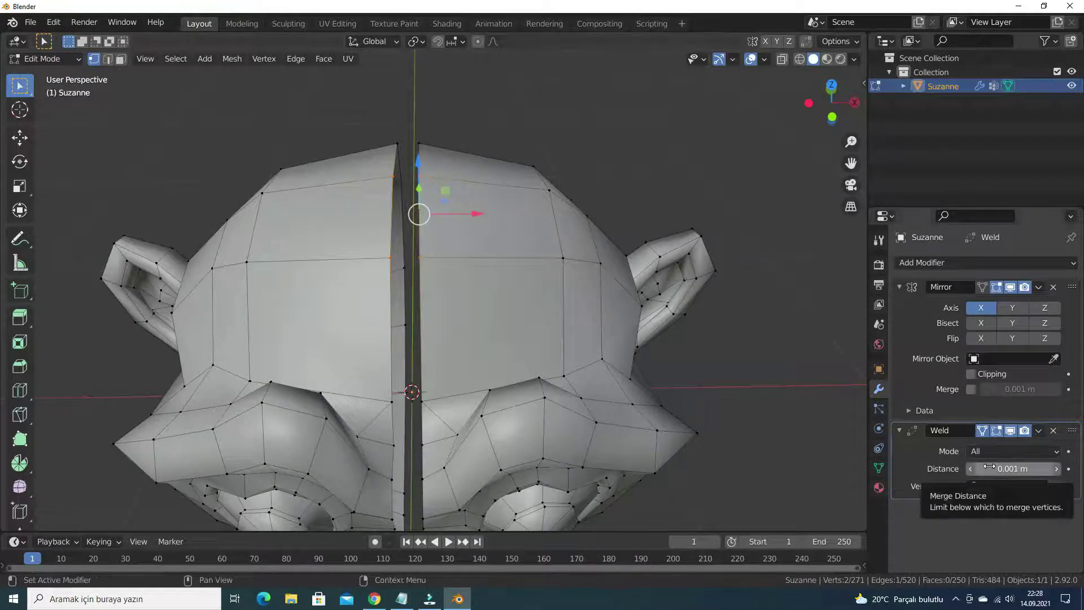
{"action": "left_click", "coordinate": [978, 487]}
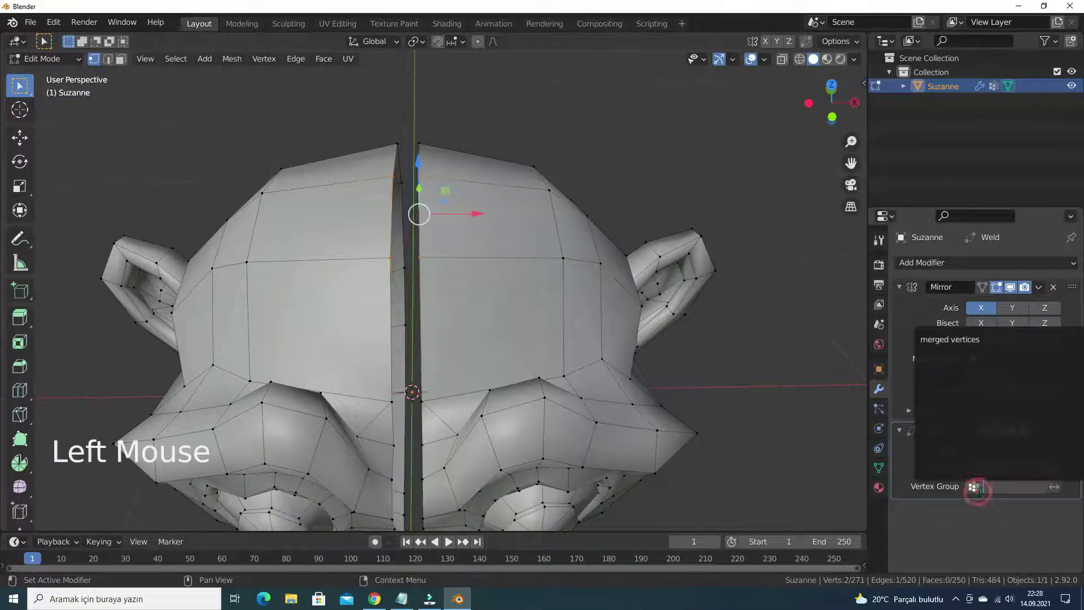
{"action": "left_click", "coordinate": [956, 339]}
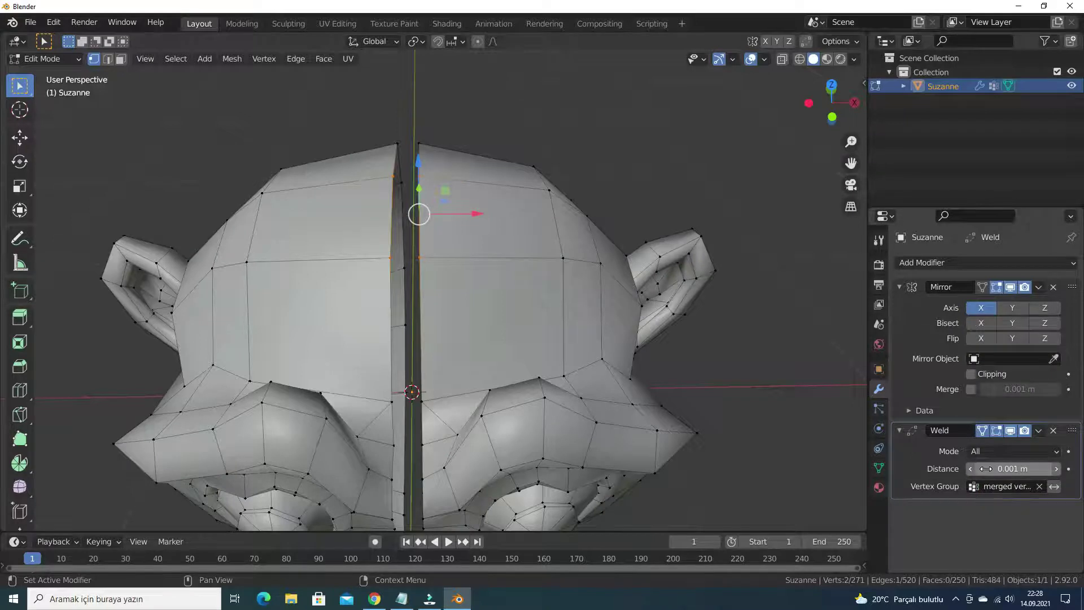
- Raise the Weld distance to 0.122 m so the top seam welds together
{"action": "left_click_drag", "start_coordinate": [985, 469], "coordinate": [1018, 468]}
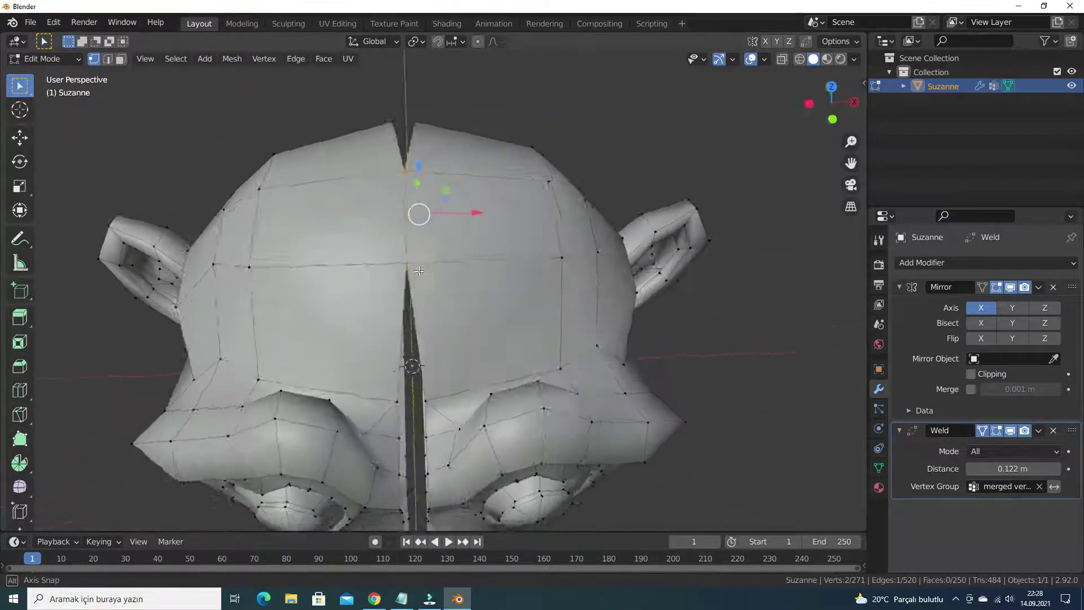
{"action": "scroll", "coordinate": [418, 270], "scroll_direction": "down", "scroll_amount": 3}
{"action": "scroll", "coordinate": [418, 270], "scroll_direction": "up", "scroll_amount": 3}
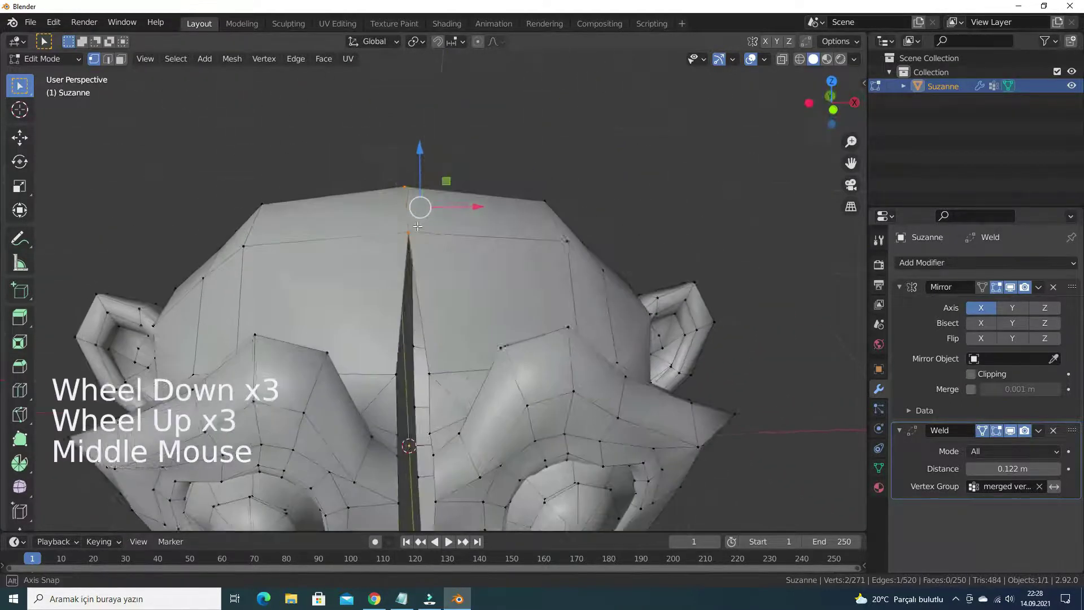
{"action": "scroll", "coordinate": [417, 225], "scroll_direction": "down", "scroll_amount": 4}
{"action": "scroll", "coordinate": [418, 225], "scroll_direction": "up", "scroll_amount": 1}
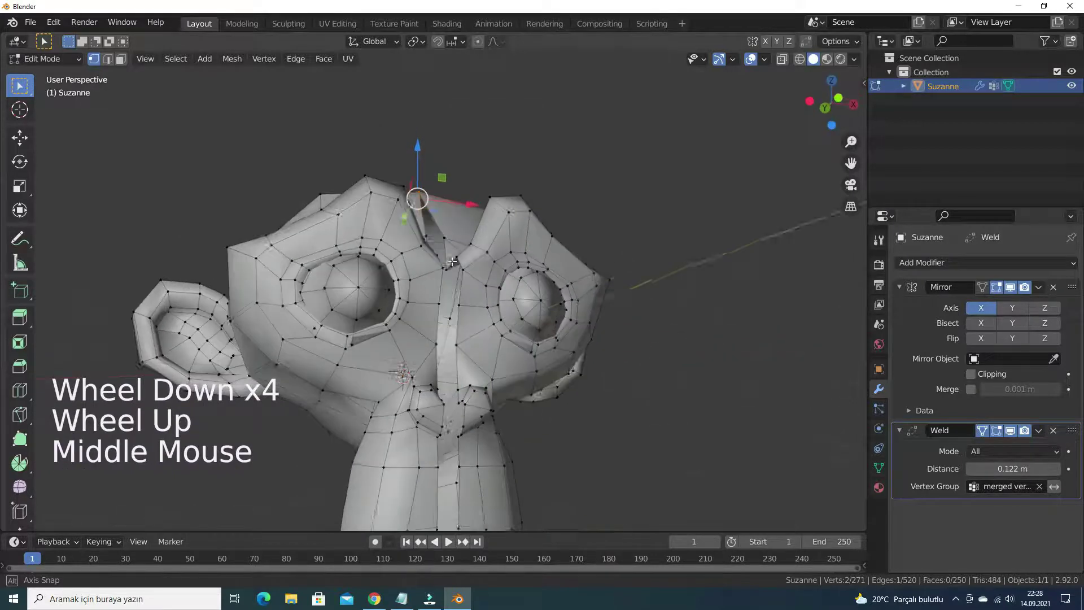